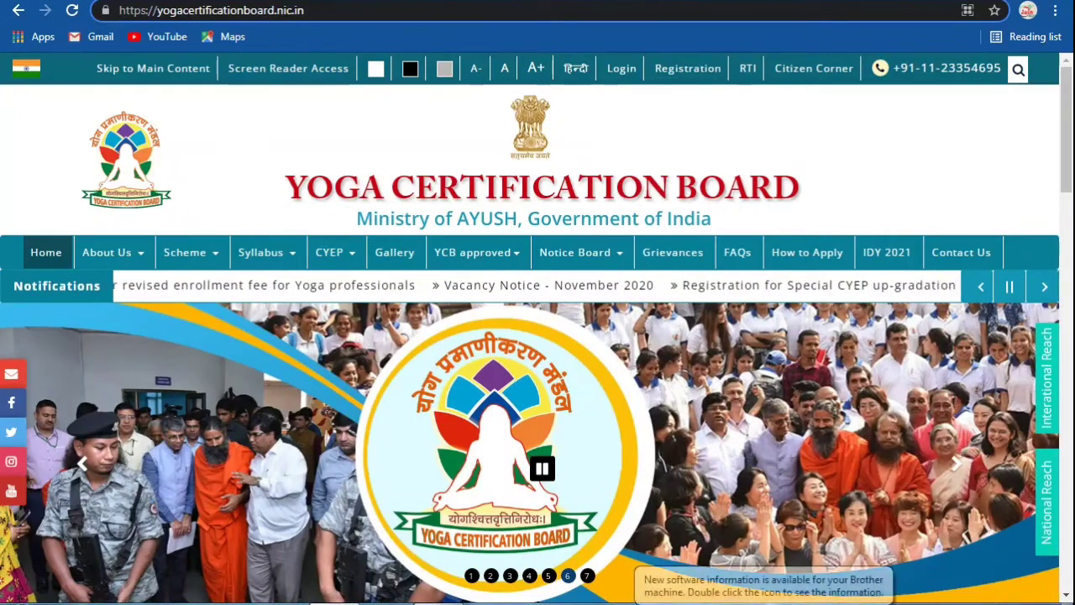
Step: Search Google for 'yogacertification board.nic.in' in a new tab
key("Return")
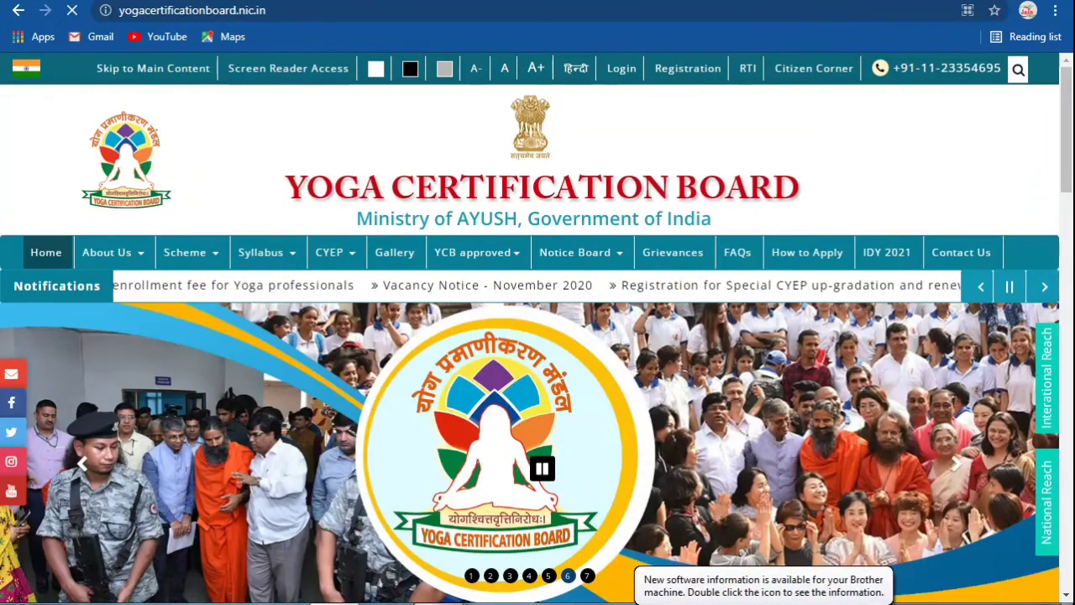
key("ctrl+t")
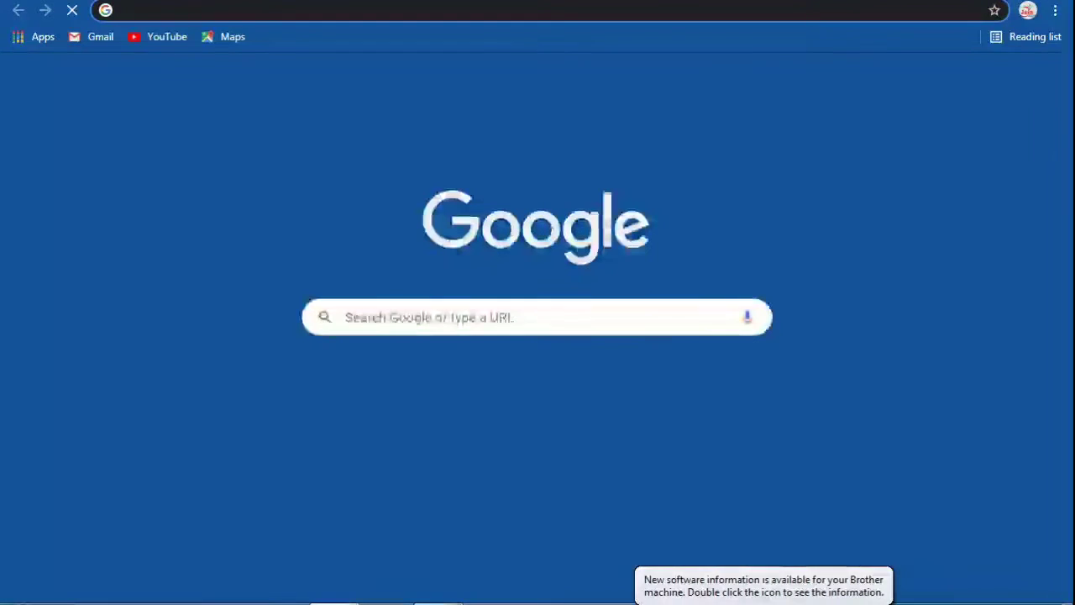
type("yoga")
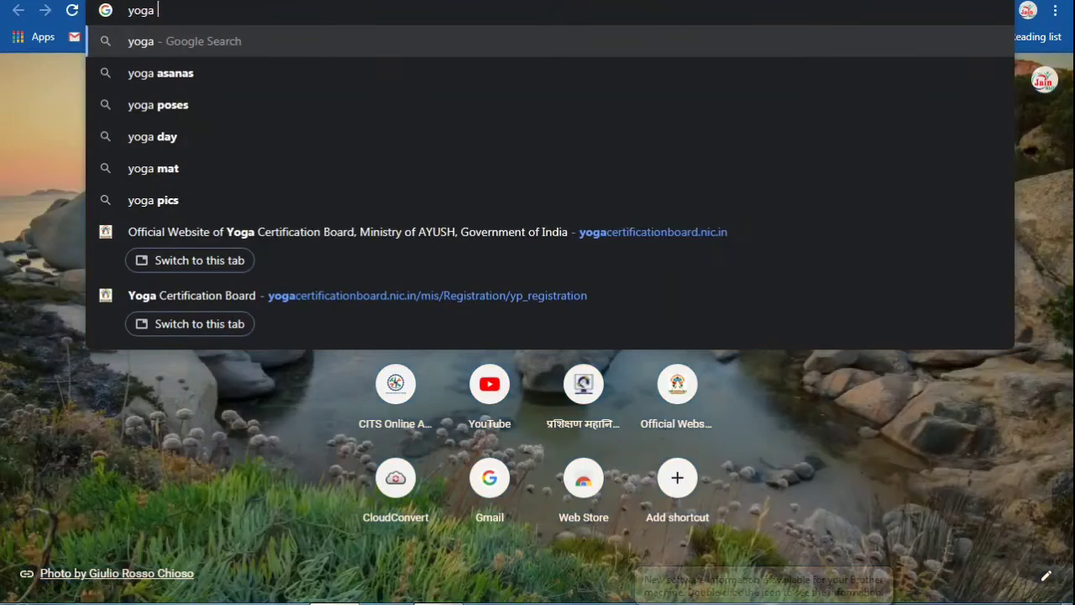
type("cer")
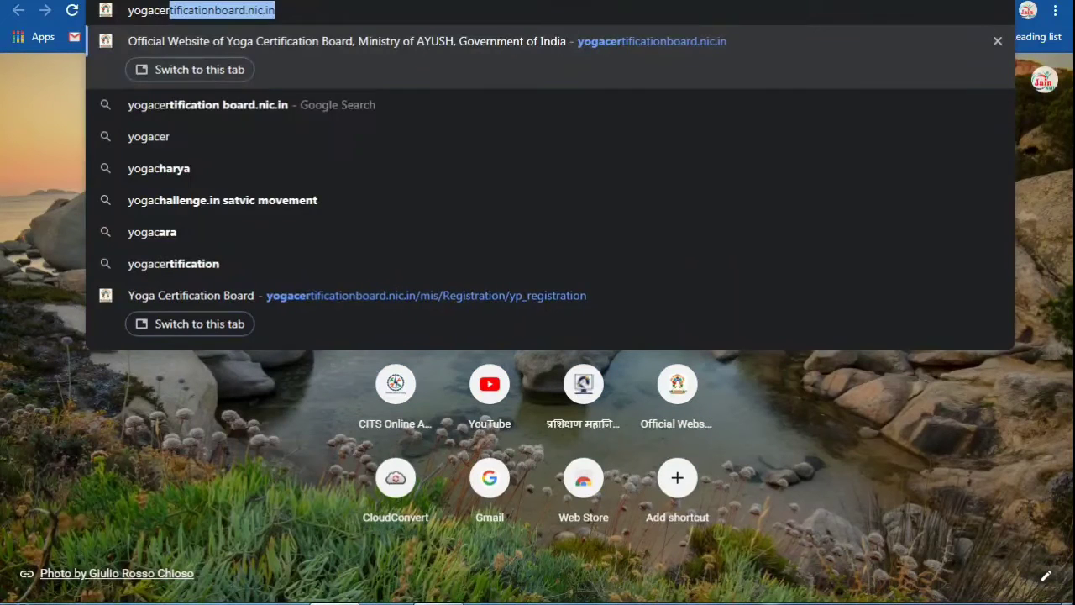
type("tific")
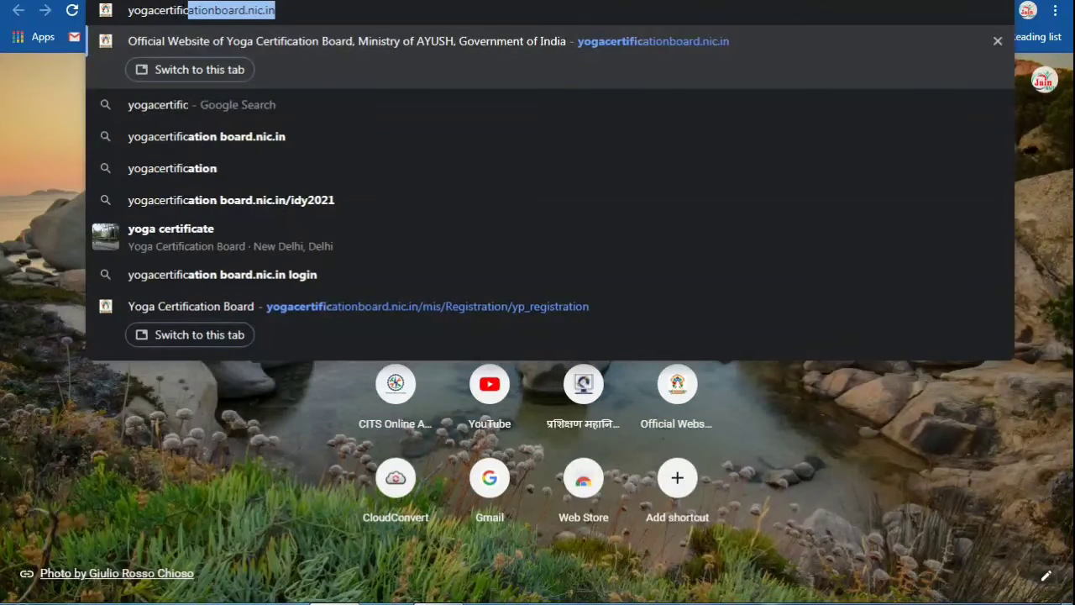
type("ation b")
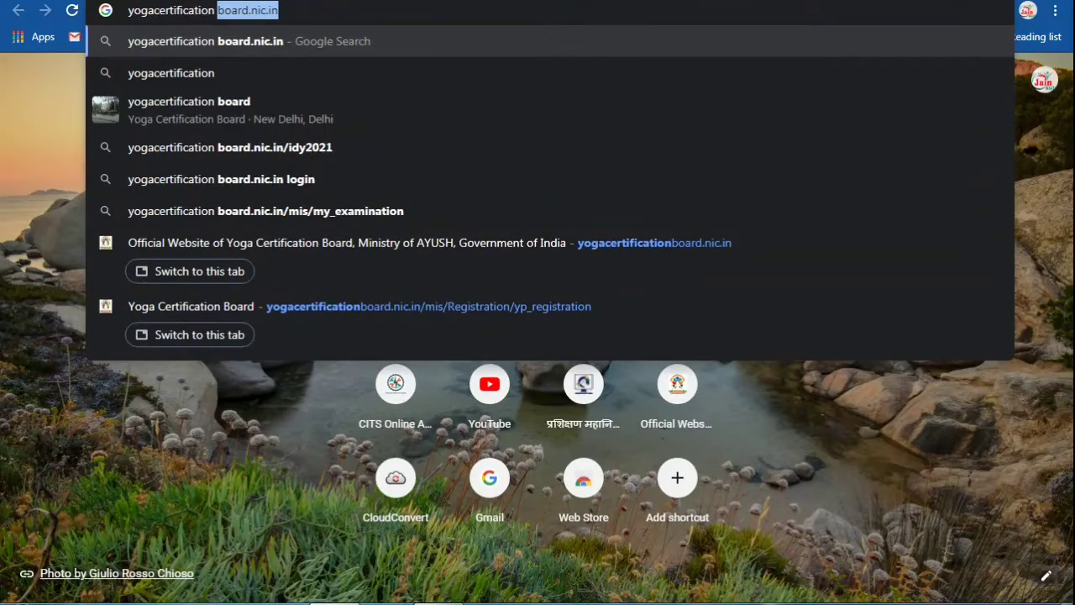
key("Left")
key("Right")
key("Right")
key("Right")
key("Right")
key("Right")
key("Right")
key("Right")
key("Right")
key("Right")
key("Right")
key("Right")
key("Right")
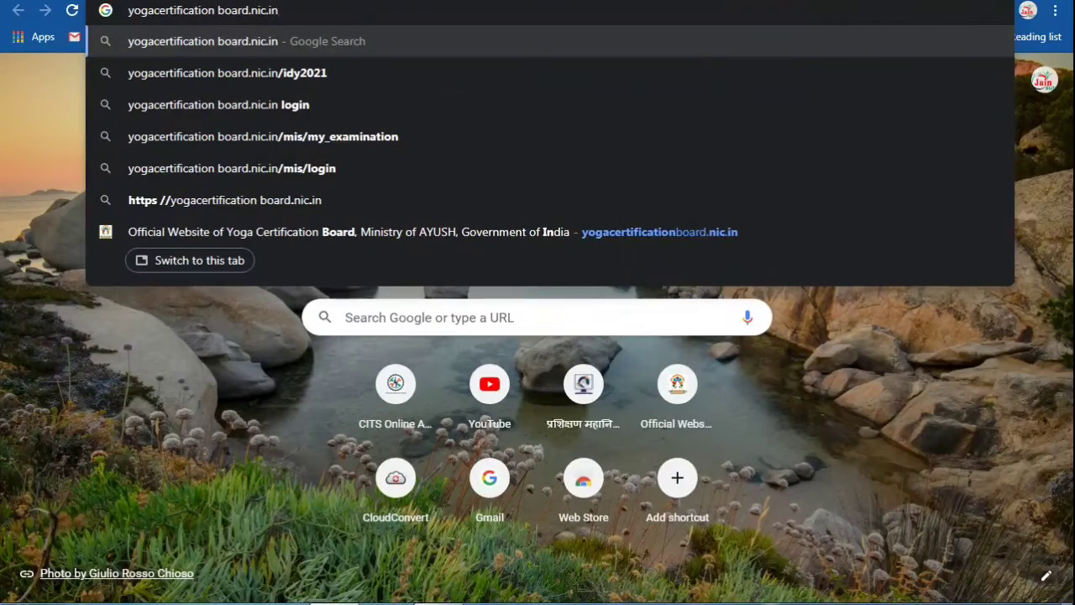
key("Return")
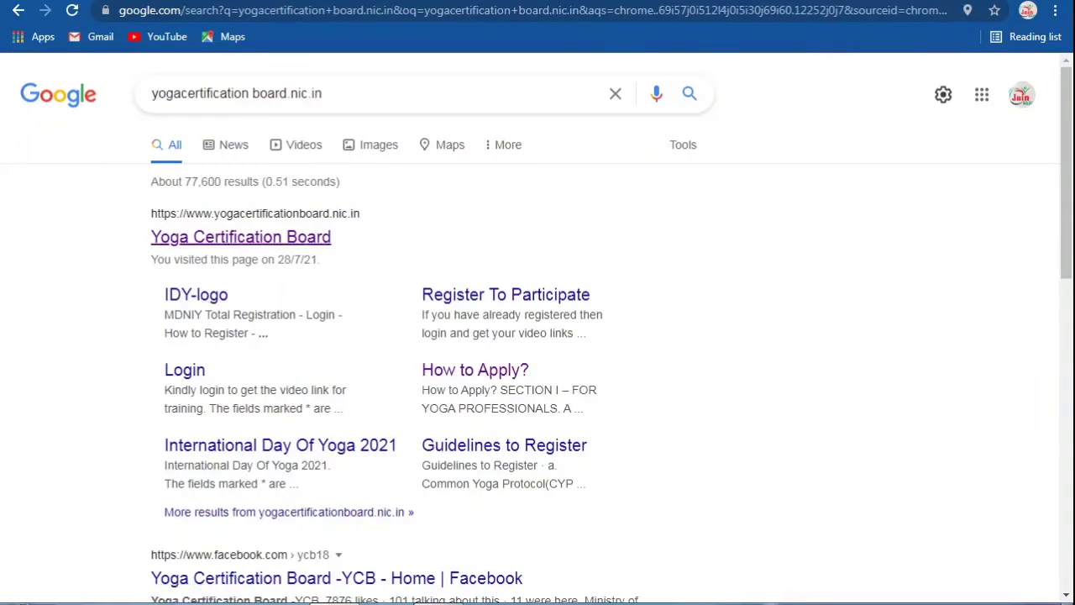
Step: Go from the search result through Registration to the Yoga Professionals Enrollment form
left_click(241, 237)
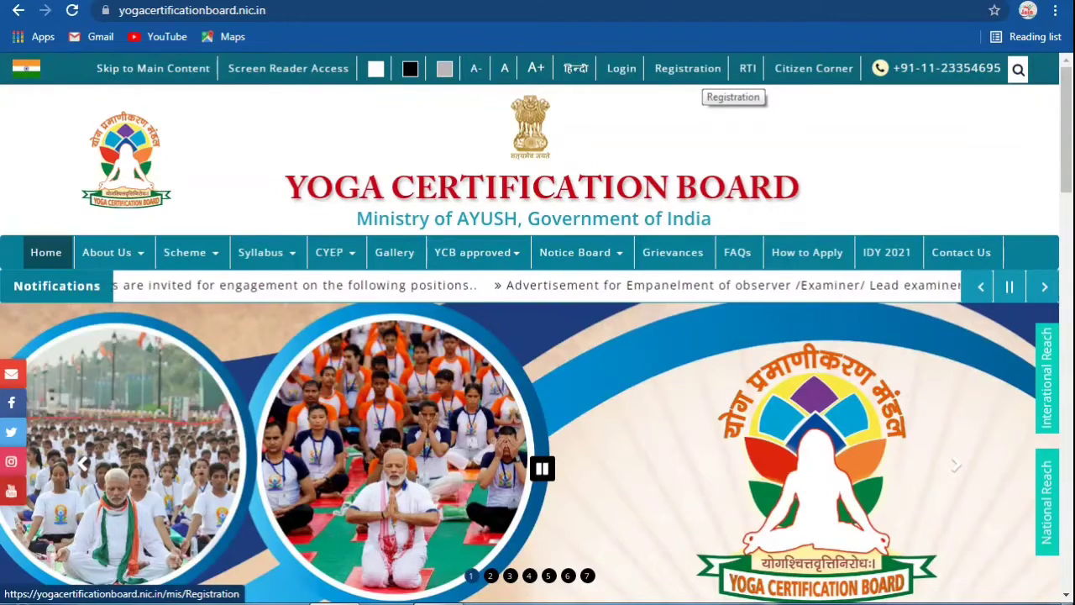
left_click(687, 68)
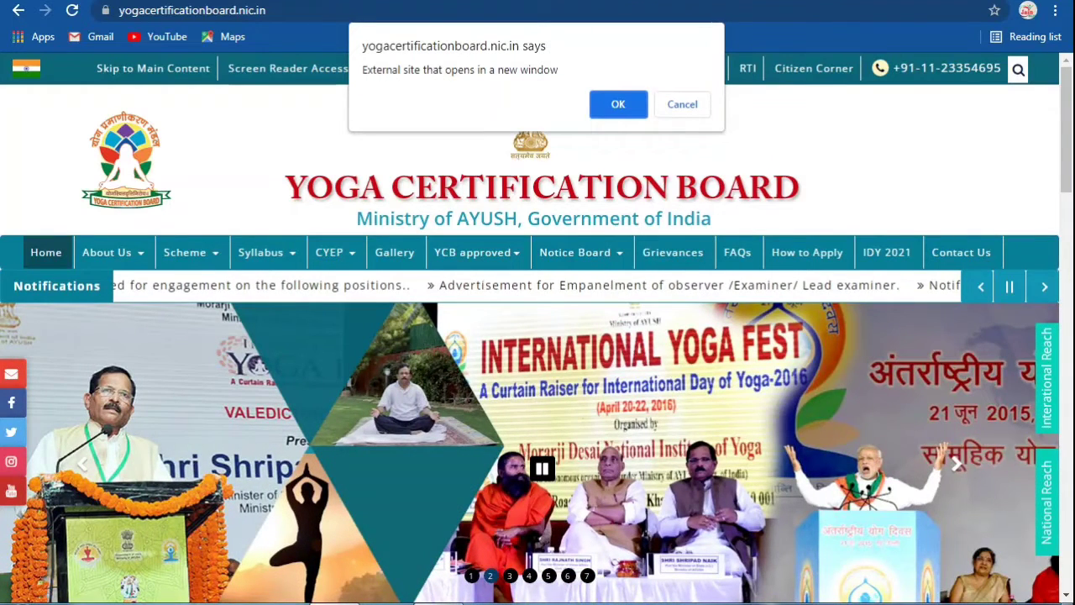
key("Return")
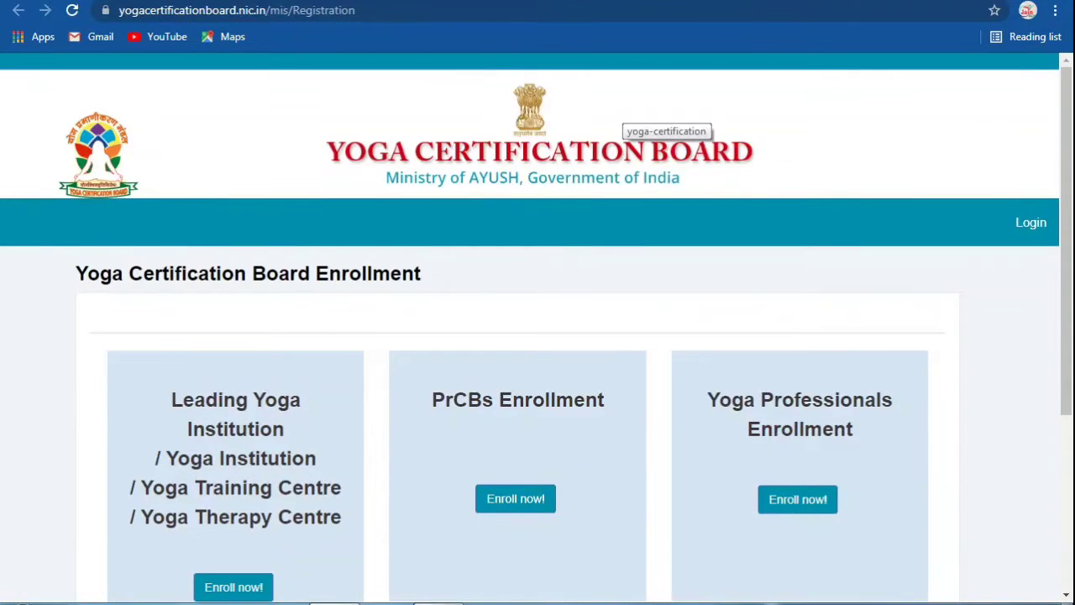
scroll(535, 326, "down", 3)
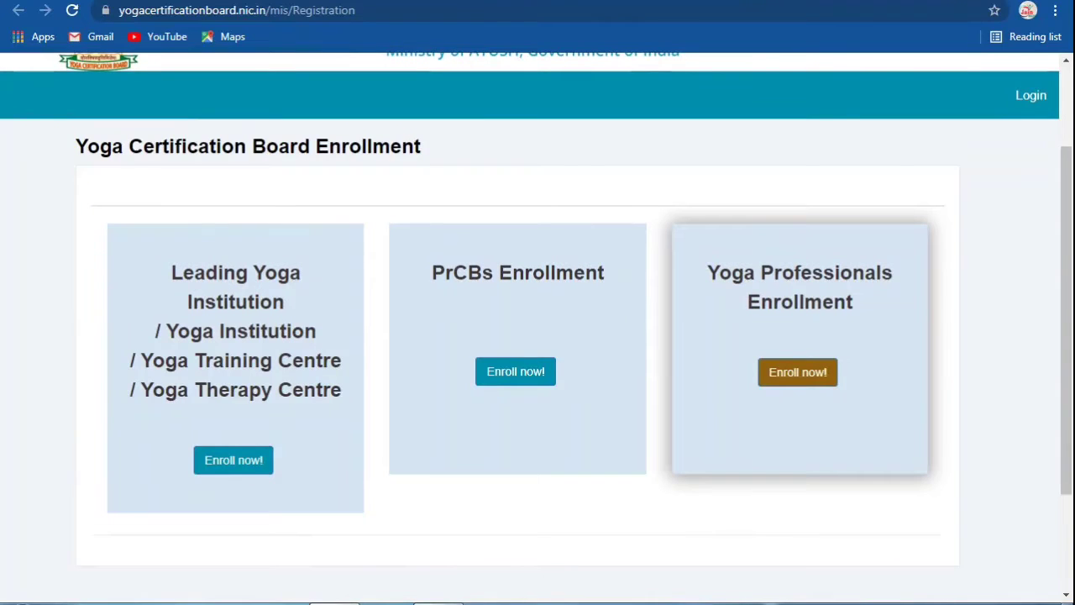
left_click(797, 372)
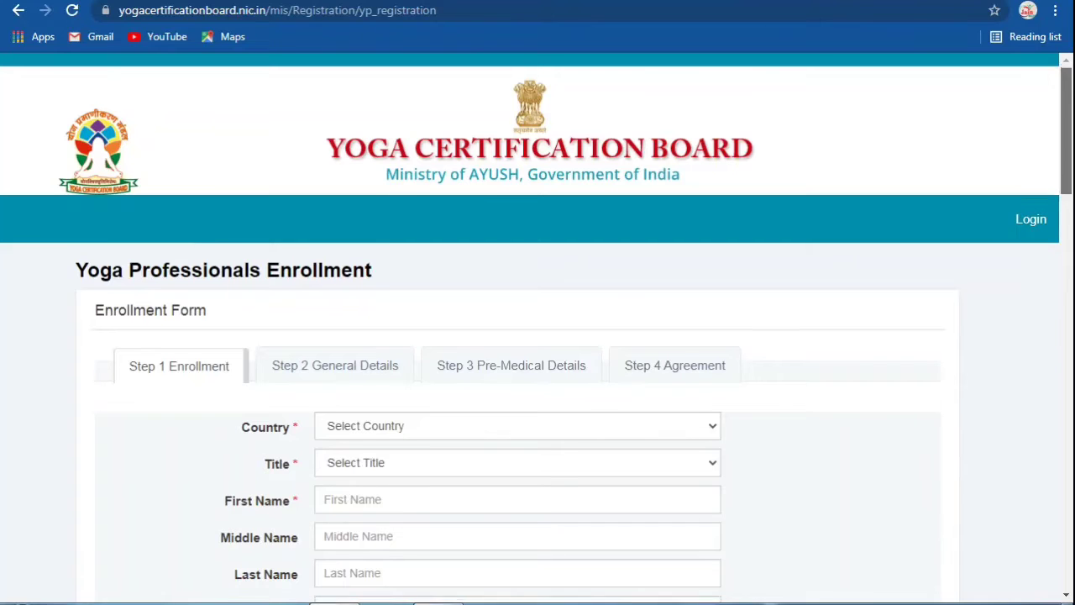
Step: Set the country to India and the title to Shri
scroll(536, 328, "down", 2)
scroll(535, 328, "down", 1)
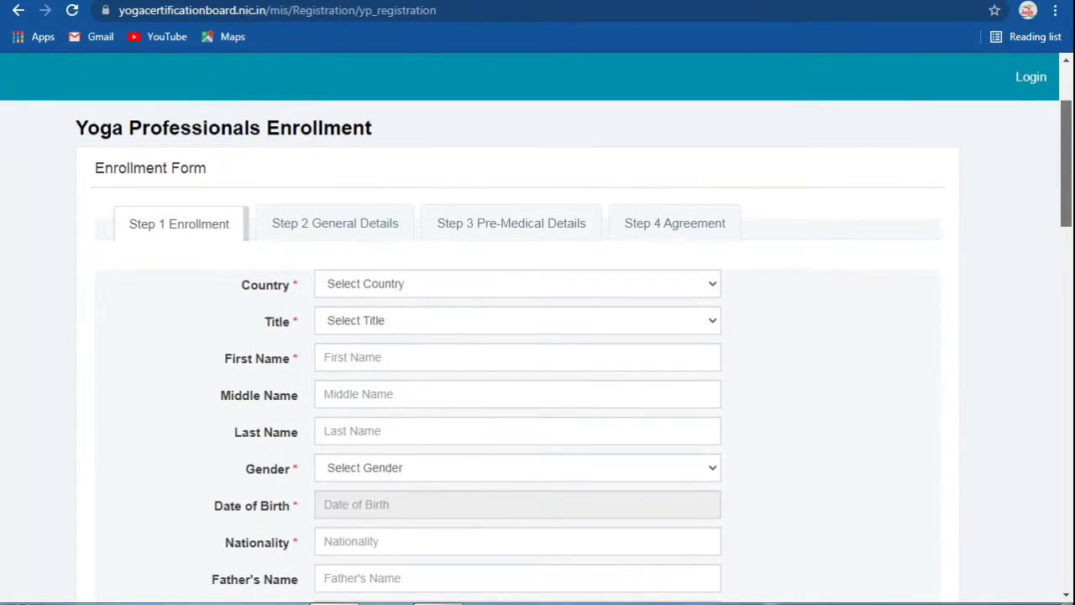
scroll(536, 328, "down", 2)
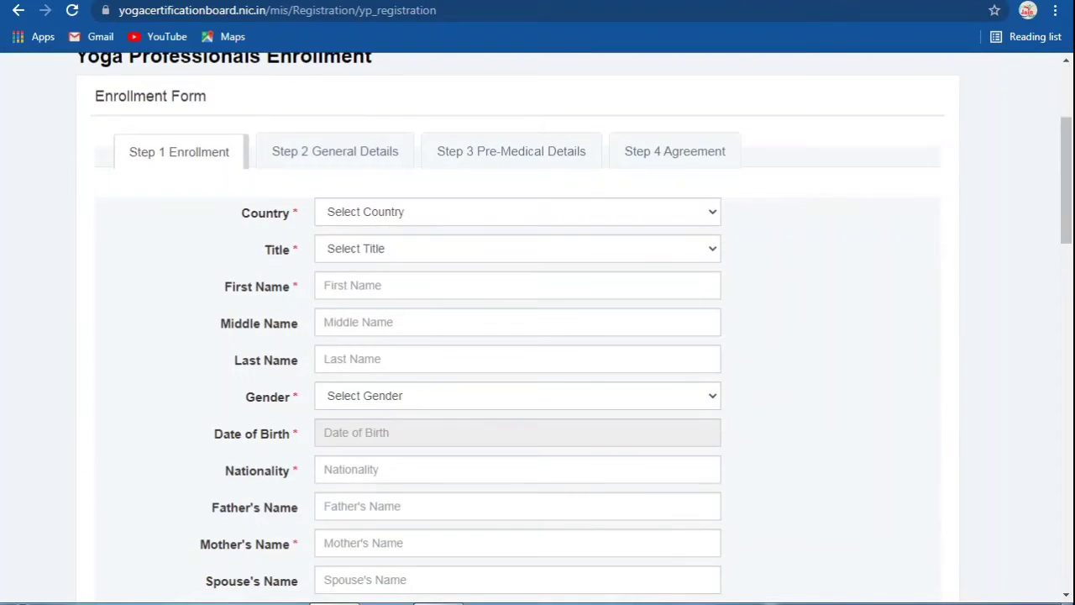
left_click(517, 212)
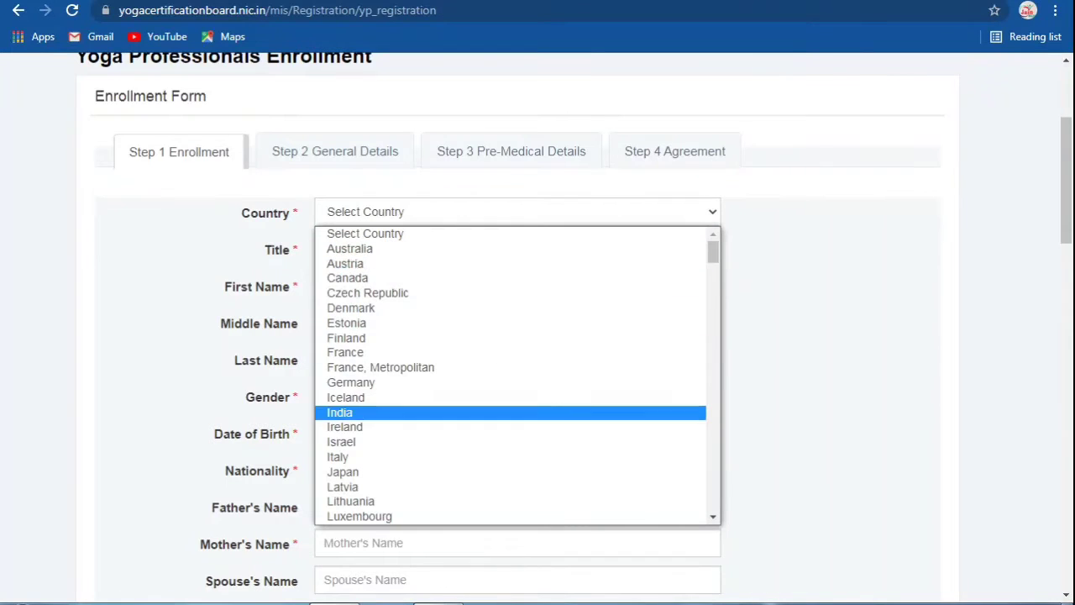
left_click(345, 412)
left_click(517, 396)
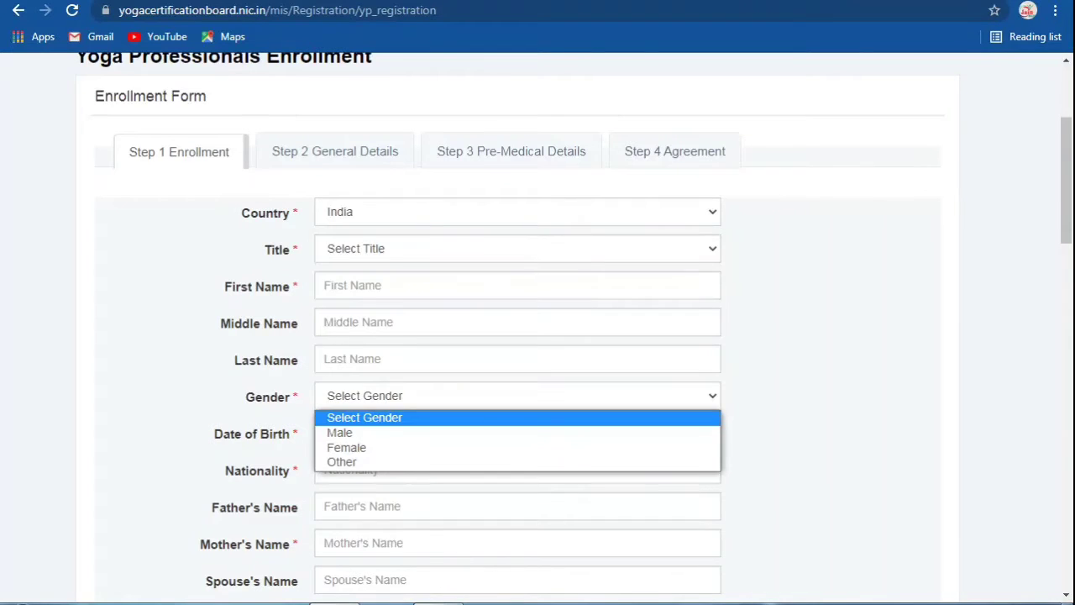
left_click(517, 248)
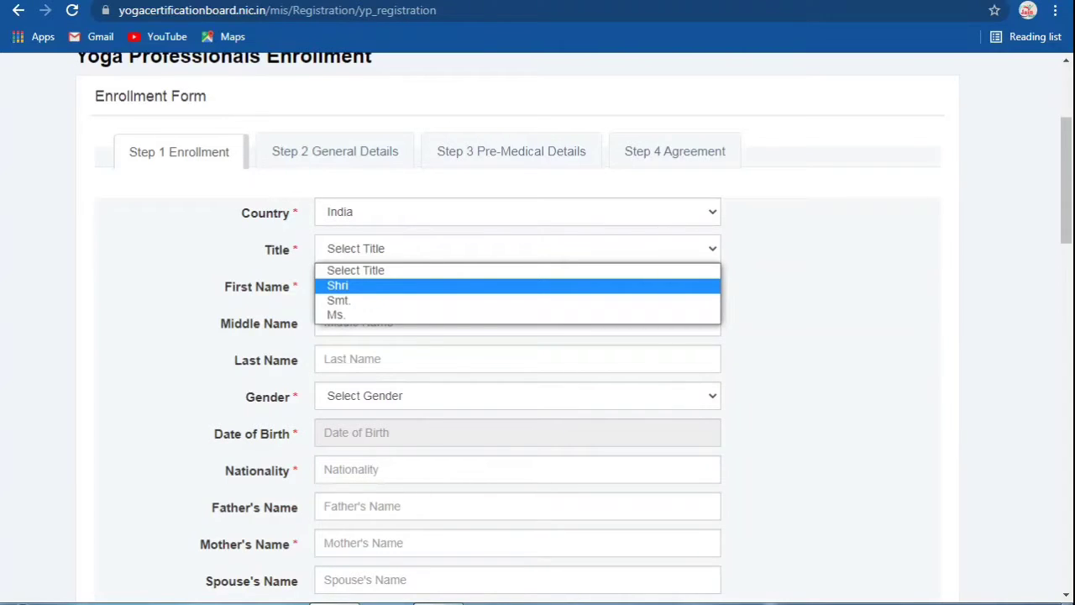
left_click(338, 285)
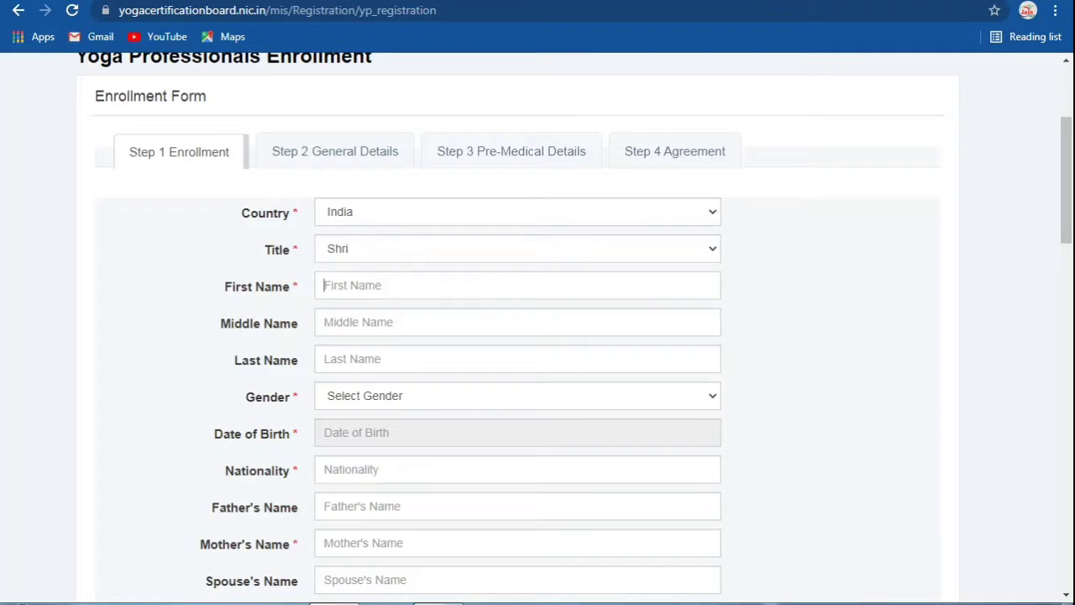
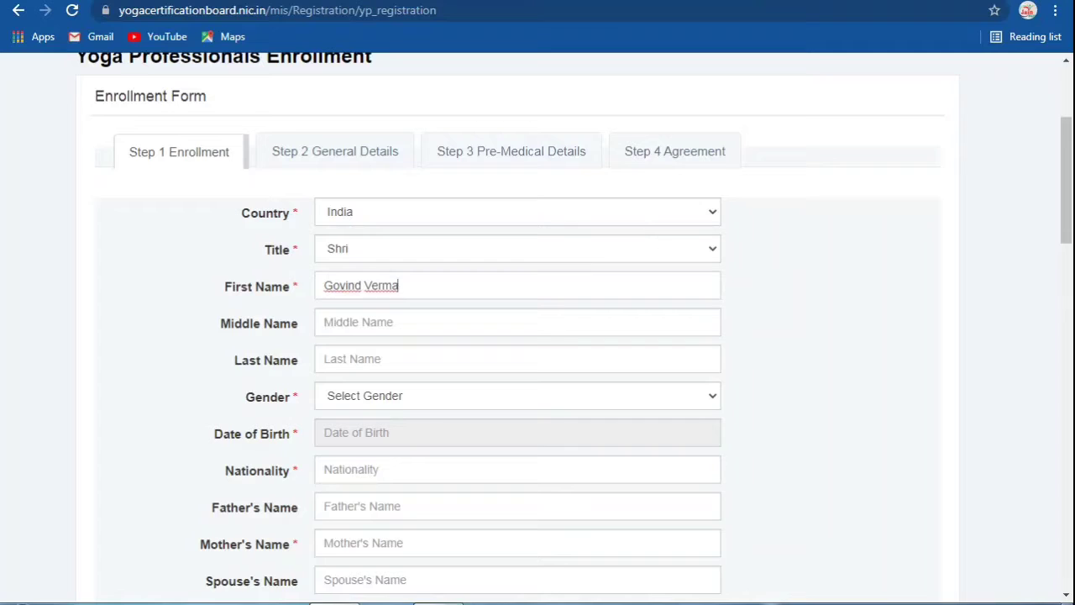
Step: Enter the applicant's first and last name and select Male as gender
left_click(324, 321)
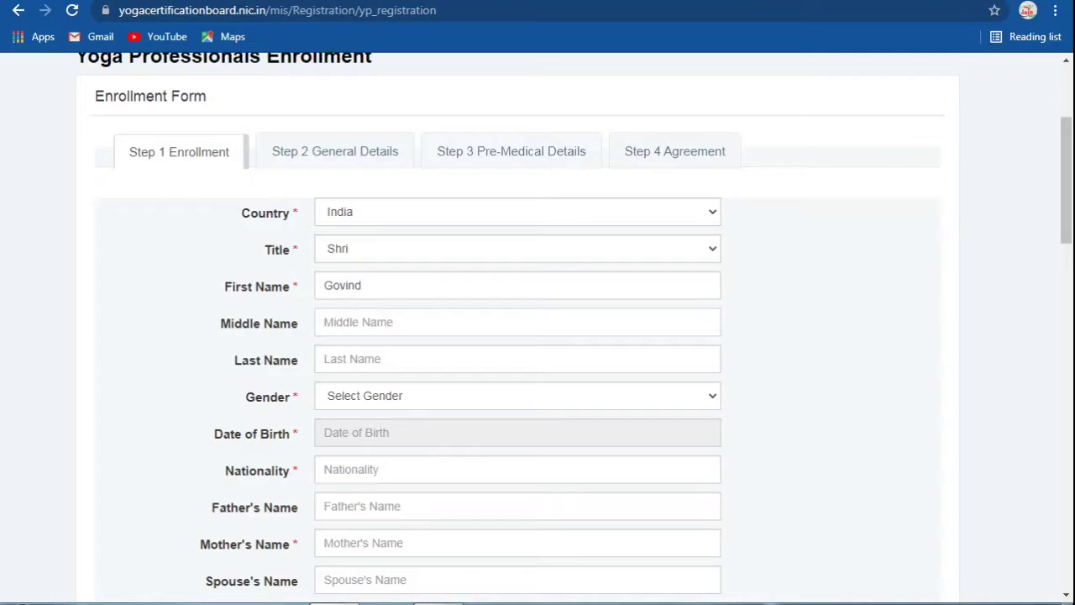
left_click(324, 359)
type("Verma")
left_click(517, 395)
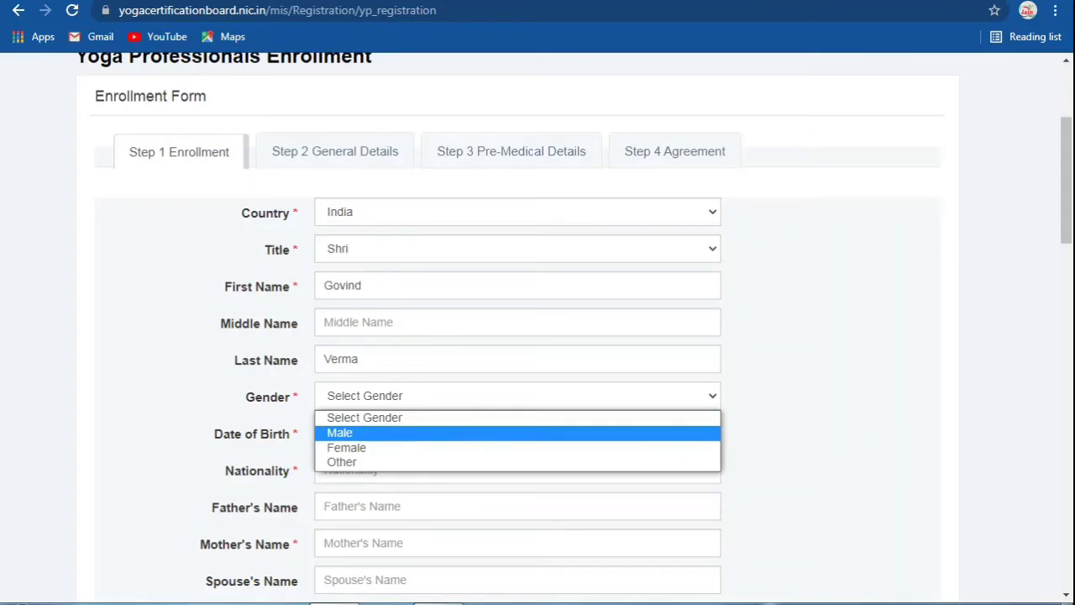
key("Return")
scroll(537, 327, "down", 3)
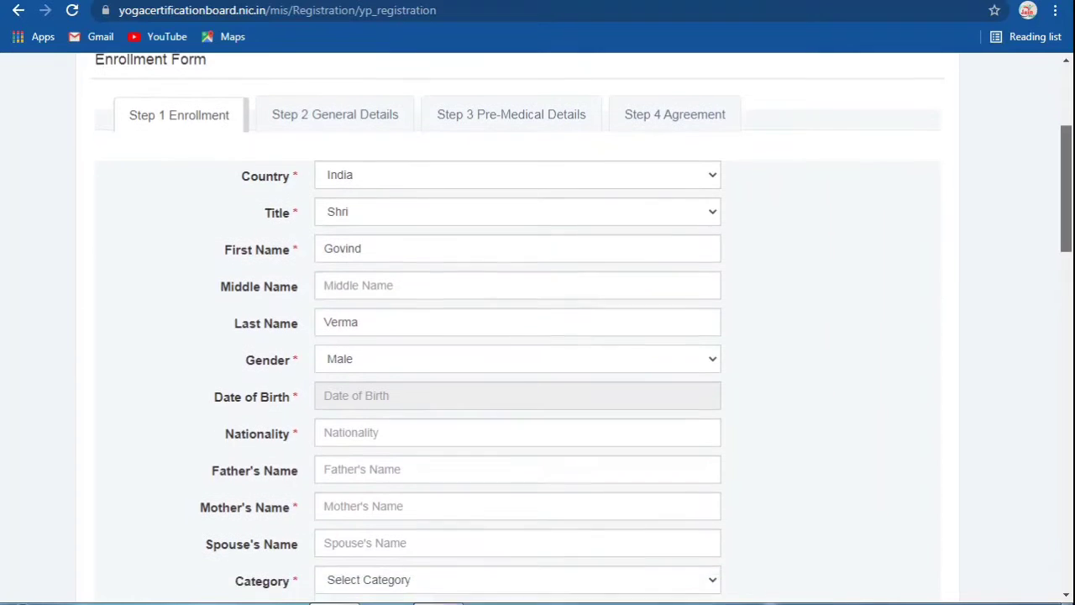
left_click(420, 233)
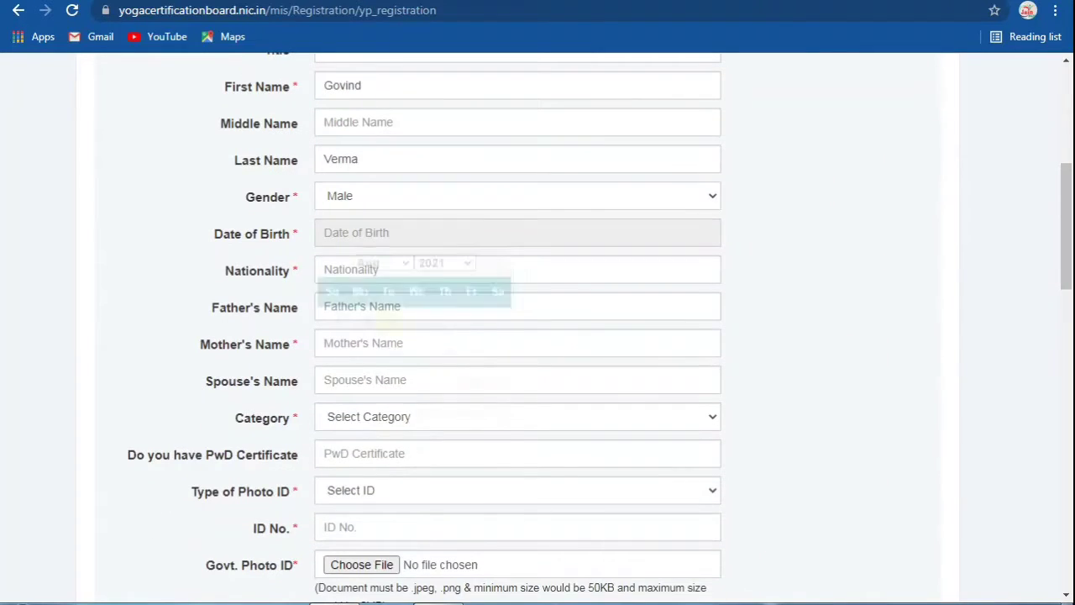
left_click(443, 263)
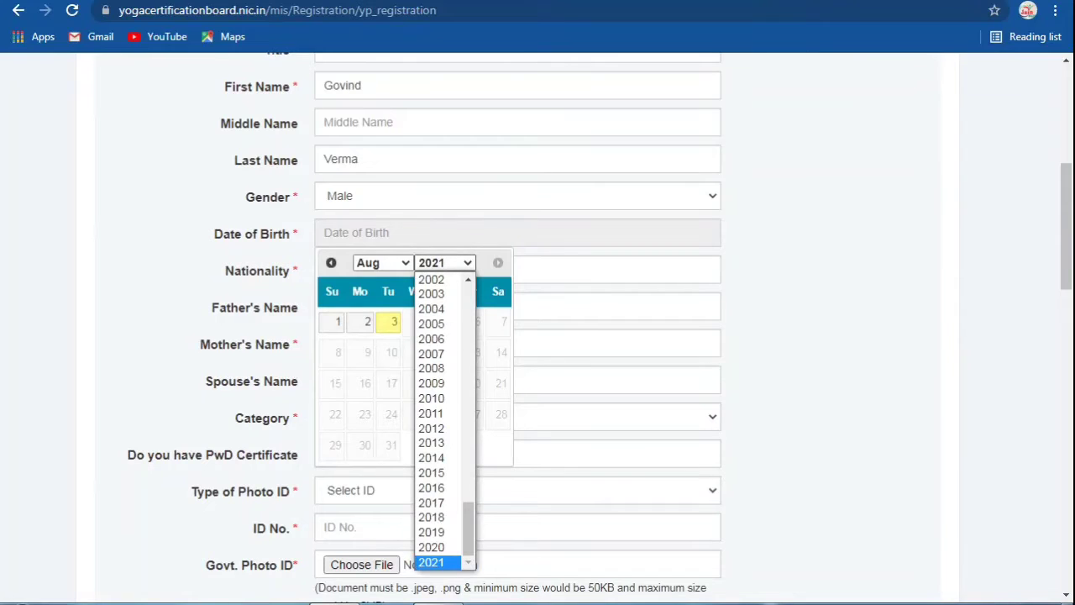
scroll(468, 279, "up", 2)
scroll(436, 360, "up", 2)
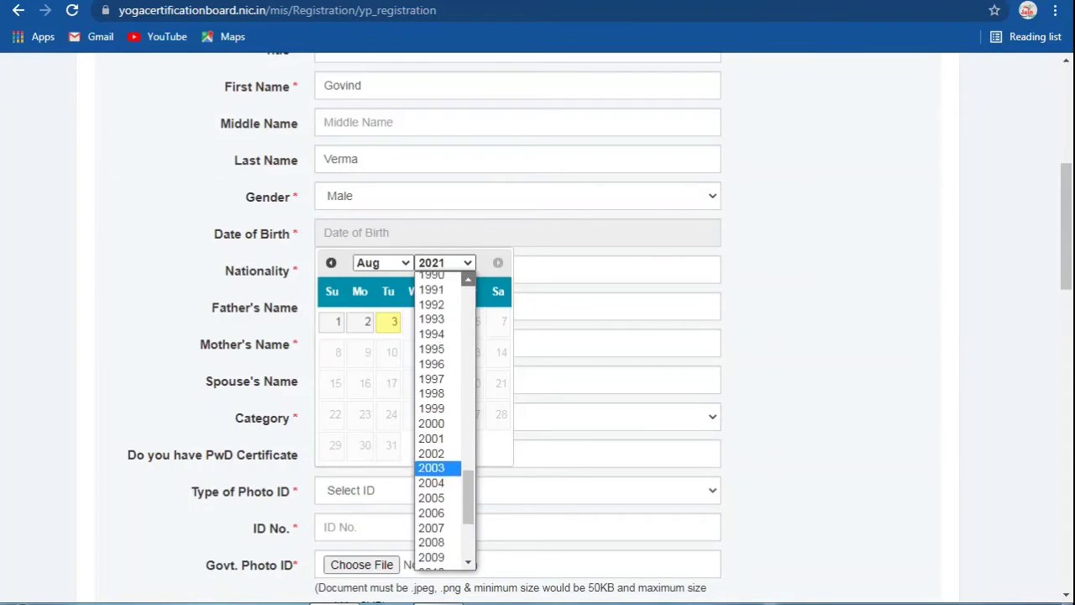
left_click(441, 345)
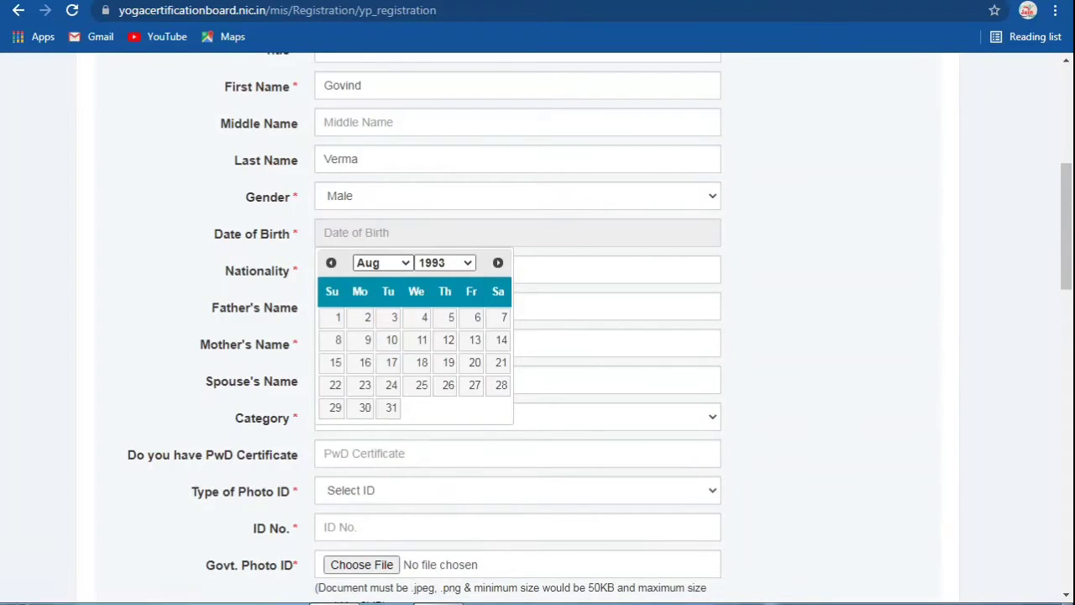
left_click(382, 263)
left_click(370, 294)
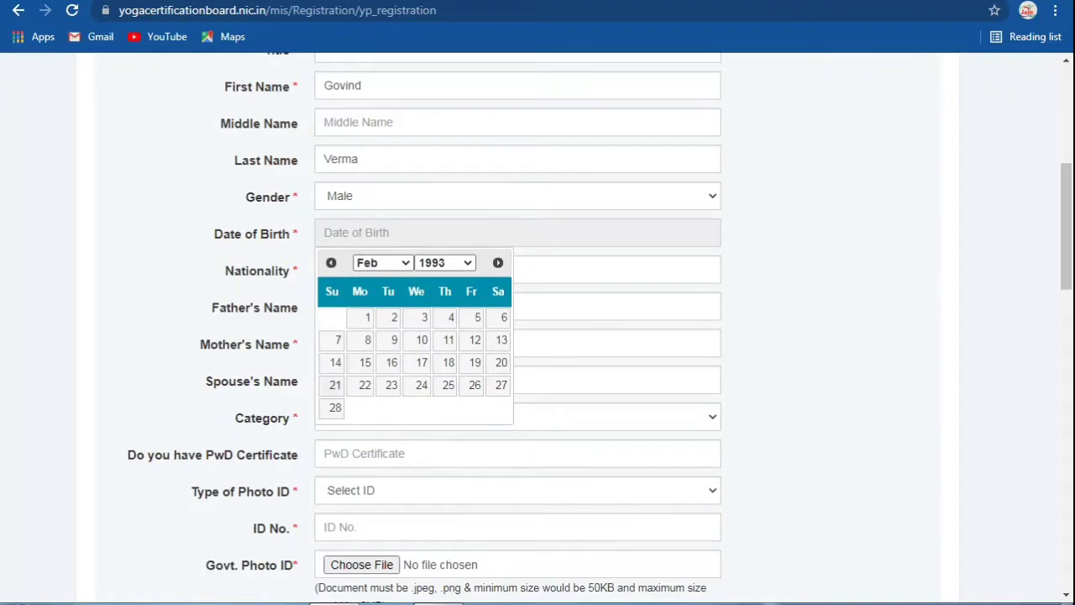
left_click(334, 384)
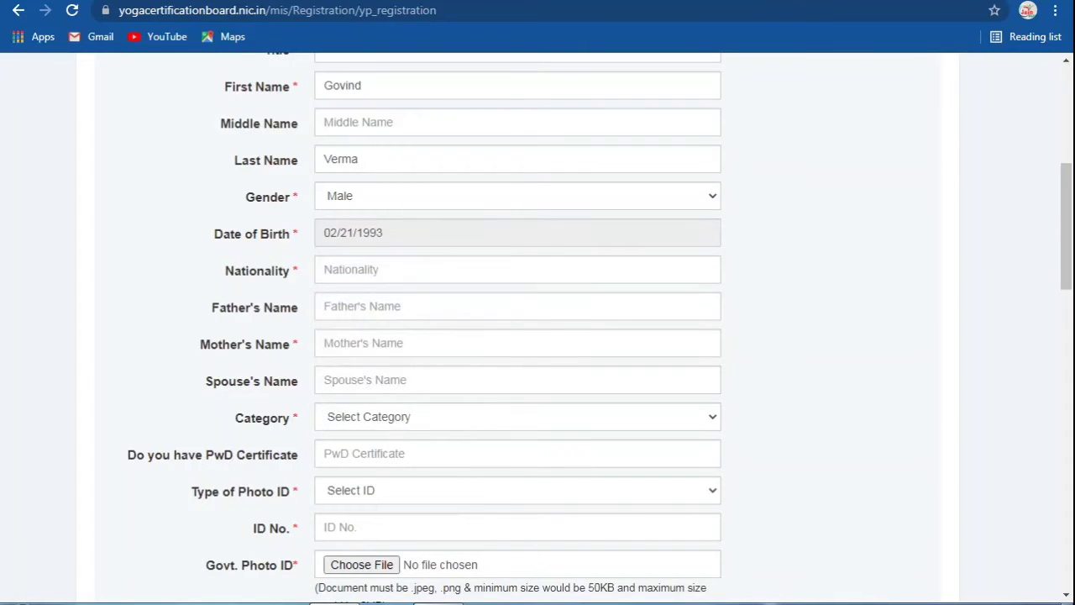
Step: Enter nationality INDIAN and fill in the father's and mother's names
left_click(352, 270)
type("In")
key("BackSpace")
key("BackSpace")
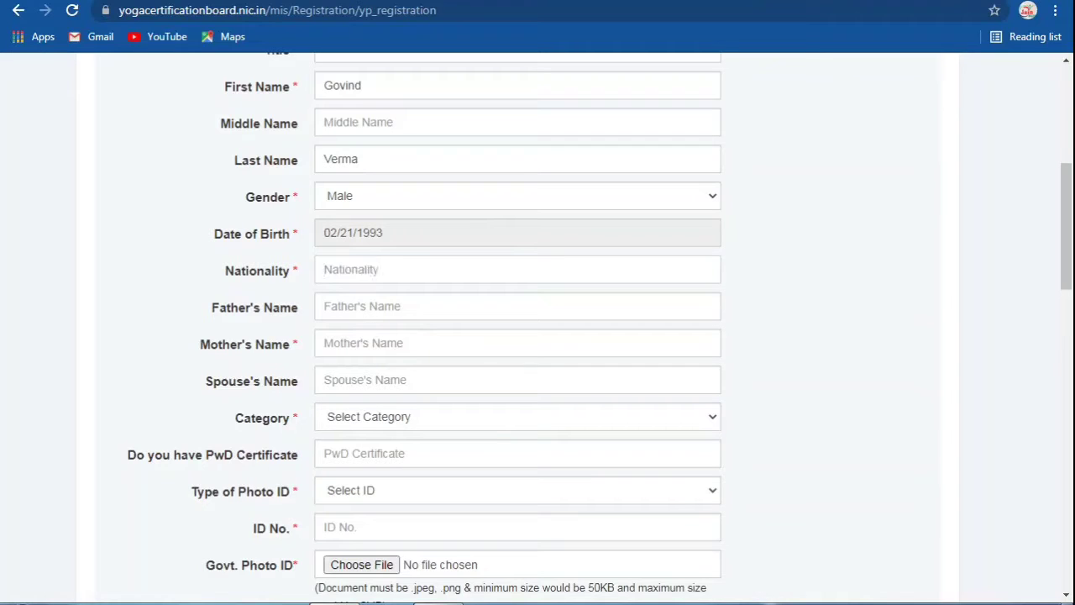
type("INDIAN")
left_click(324, 307)
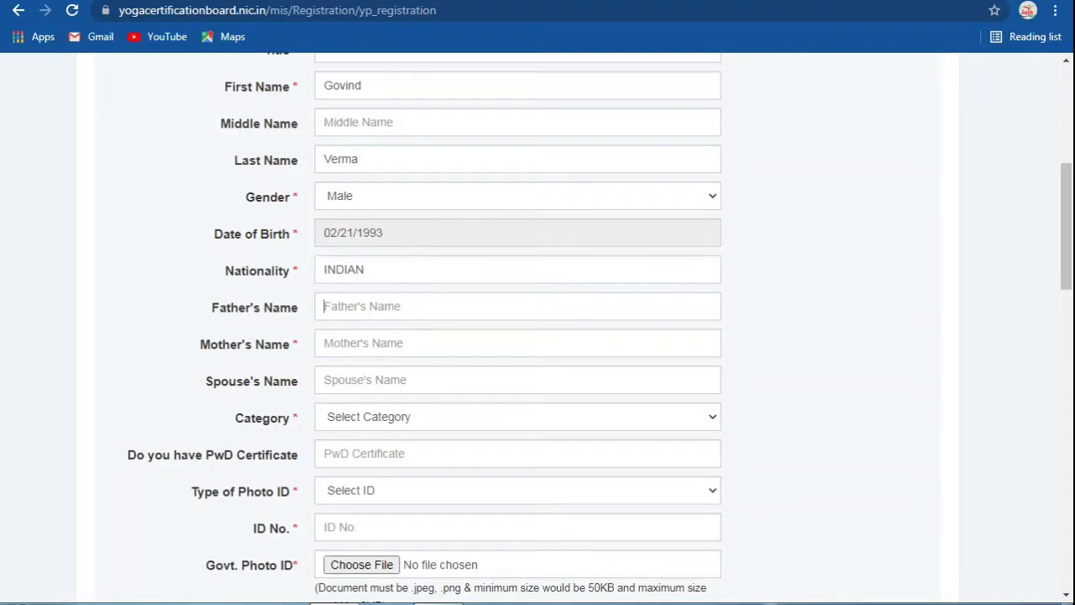
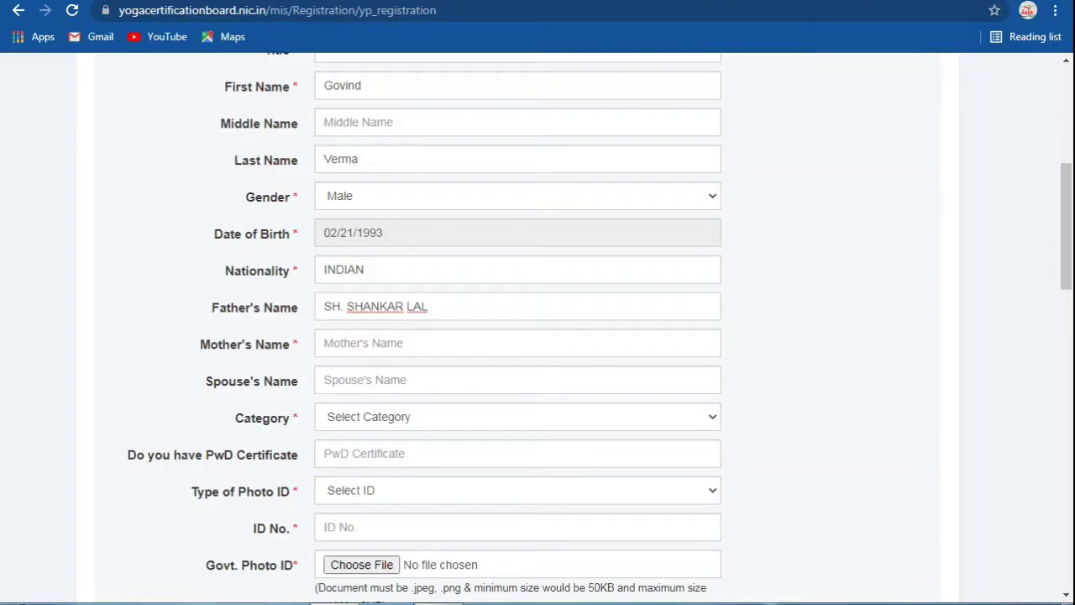
left_click(324, 343)
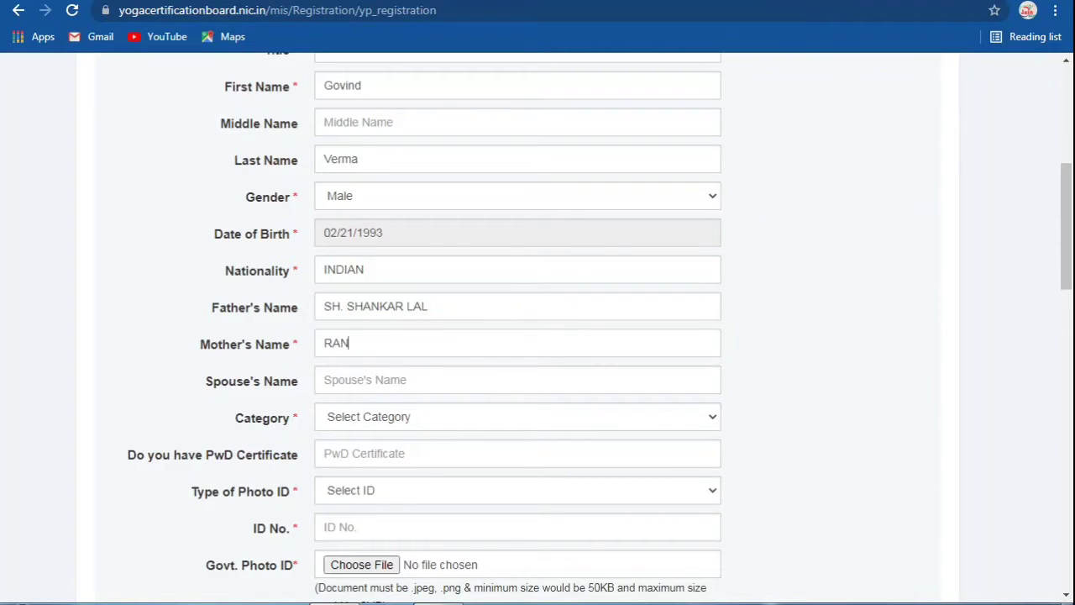
Step: Select OBC as the category
left_click(324, 380)
scroll(537, 329, "down", 1)
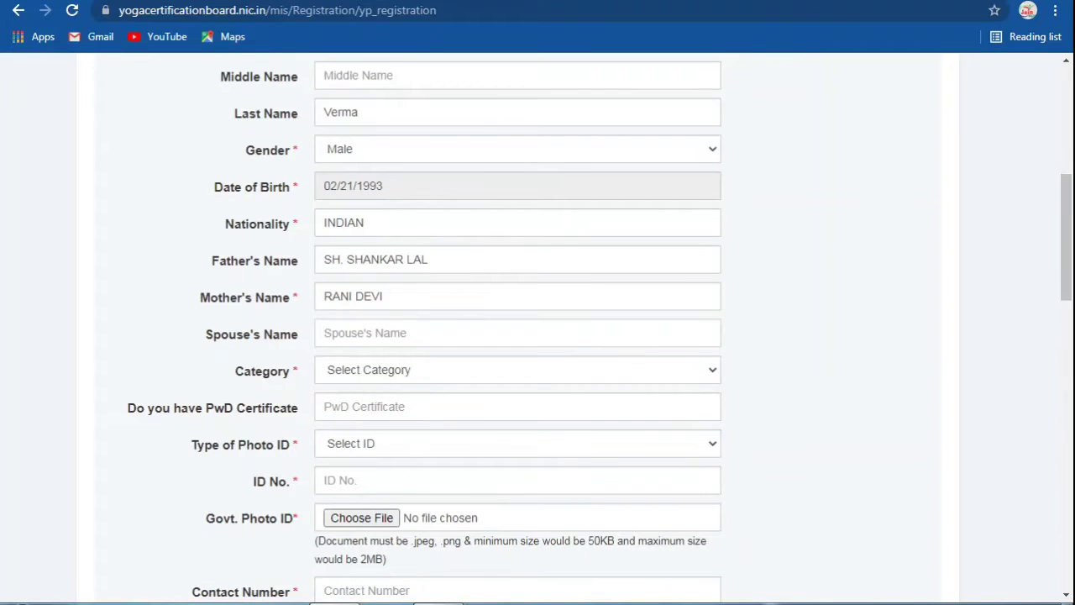
key("Tab")
key("alt+Down")
key("Down")
key("Down")
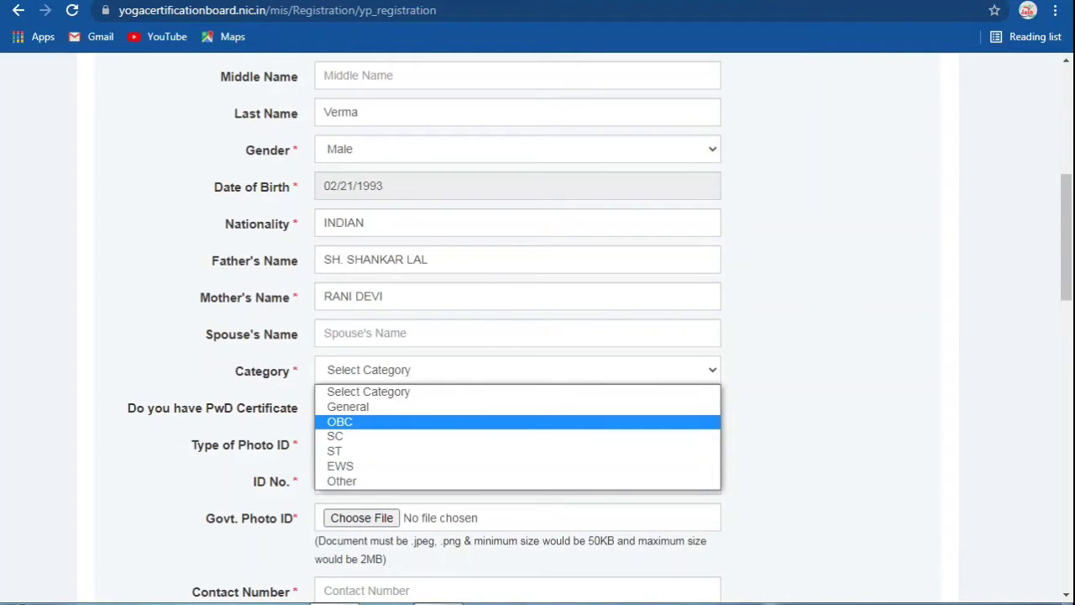
key("Return")
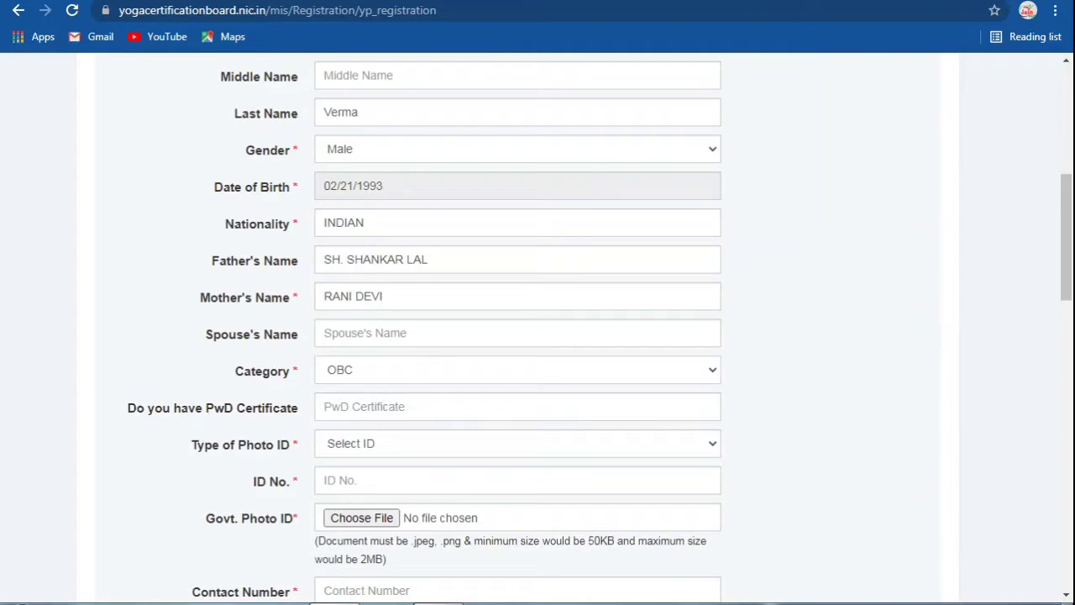
Step: Set Type of Photo ID to Aadhar Card and enter the ID number
left_click(324, 406)
scroll(537, 328, "down", 2)
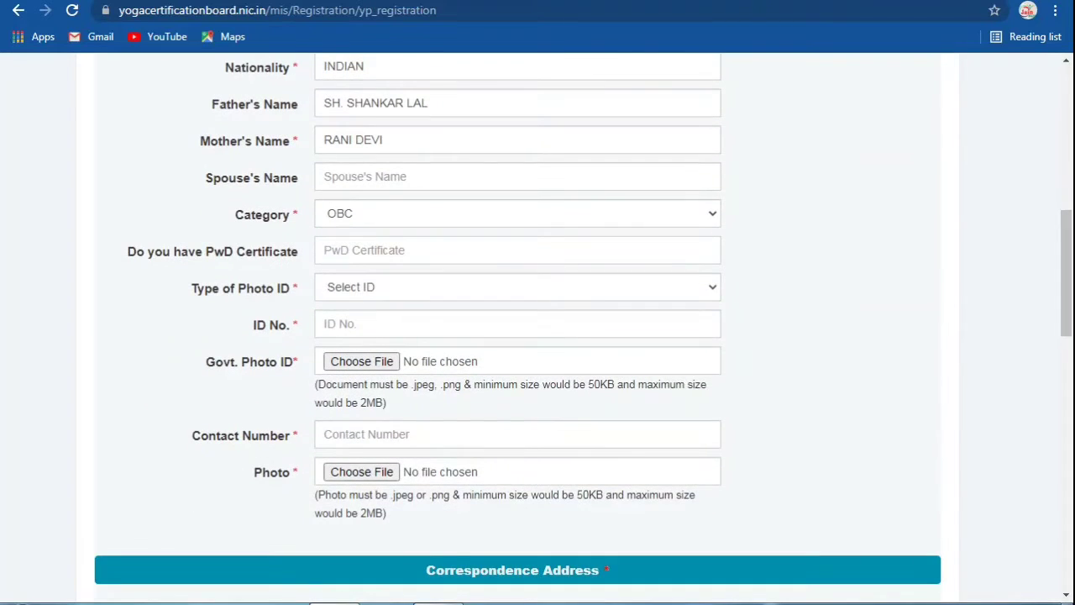
left_click(516, 287)
key("Down")
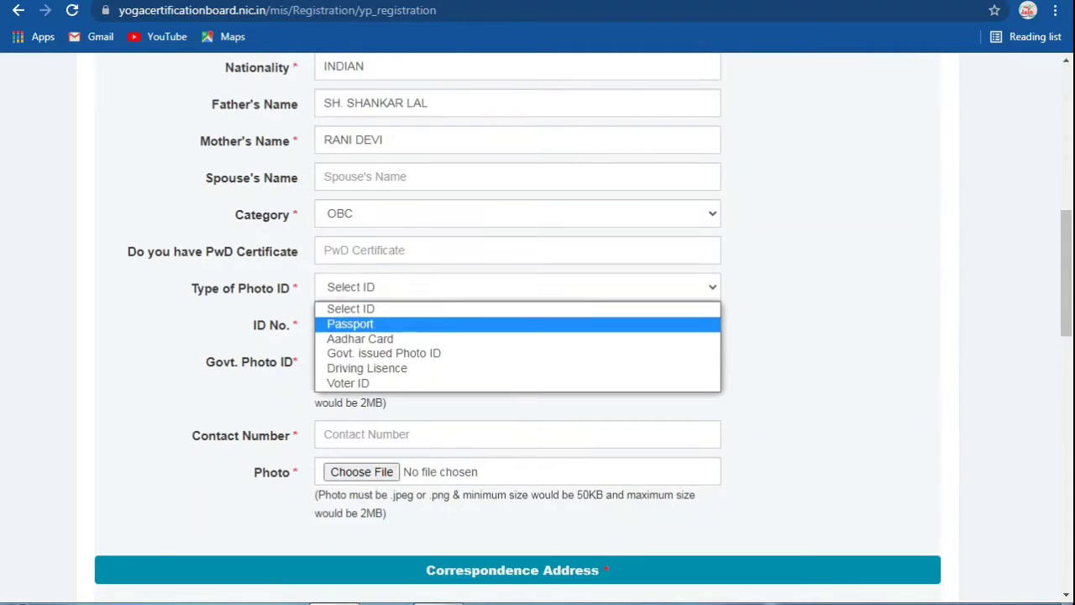
key("Down")
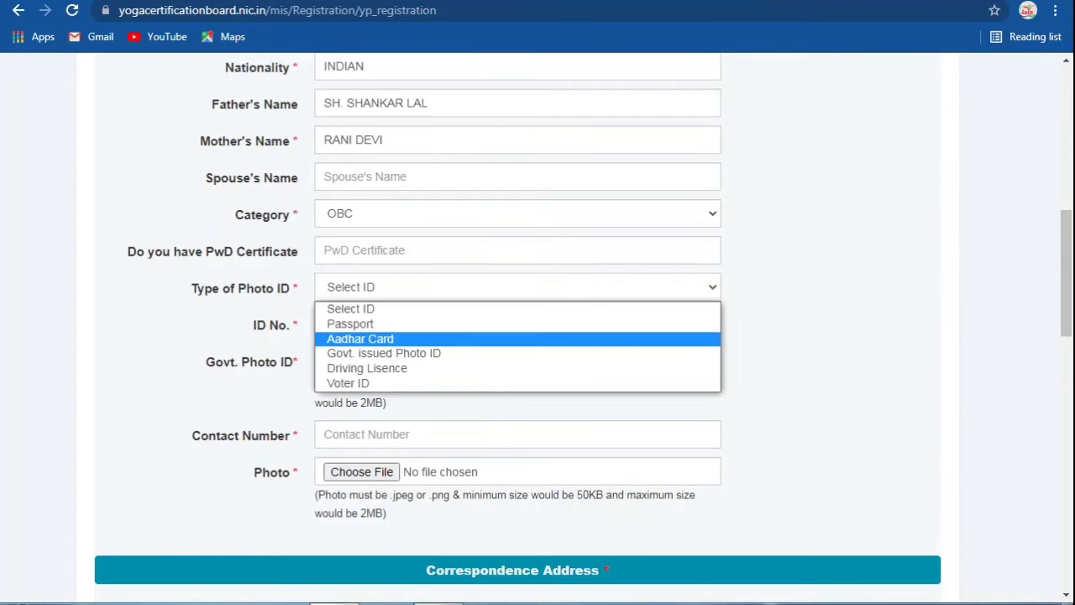
key("Down")
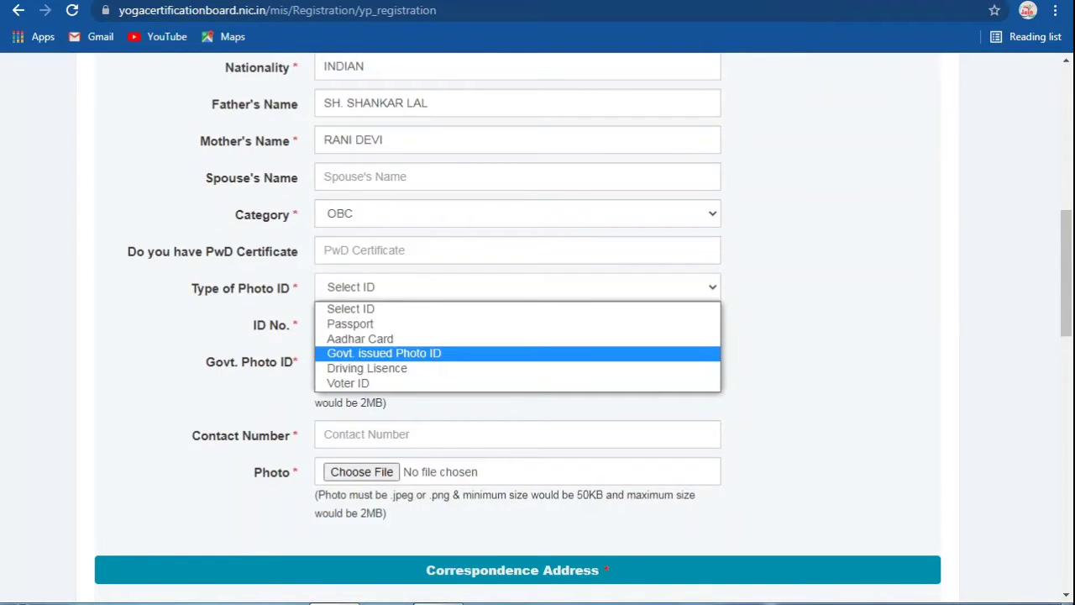
key("Down")
key("Down")
key("Up")
key("Up")
key("Up")
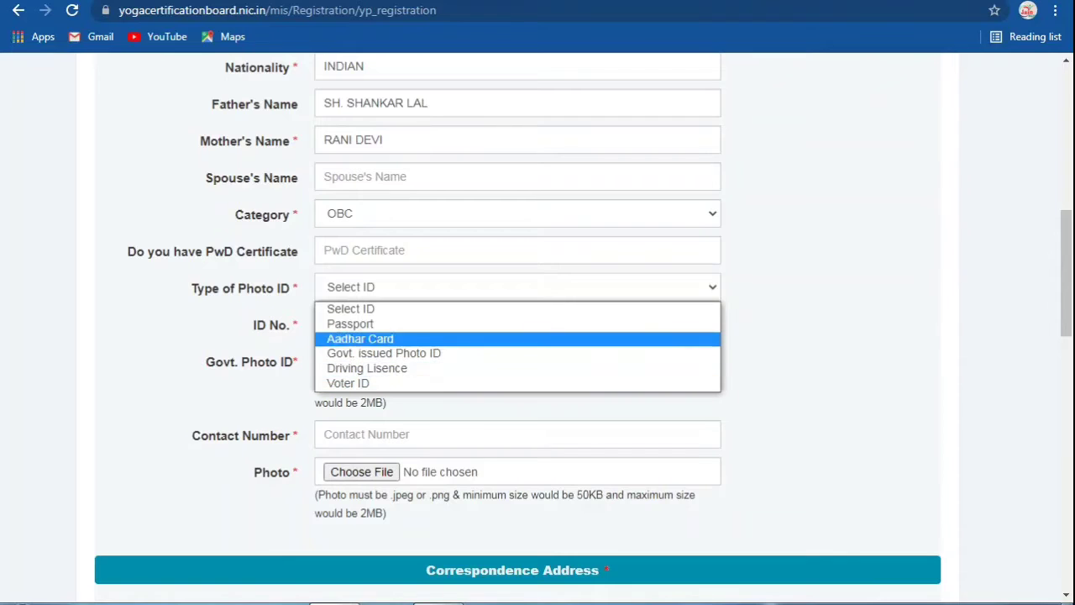
key("Up")
key("Down")
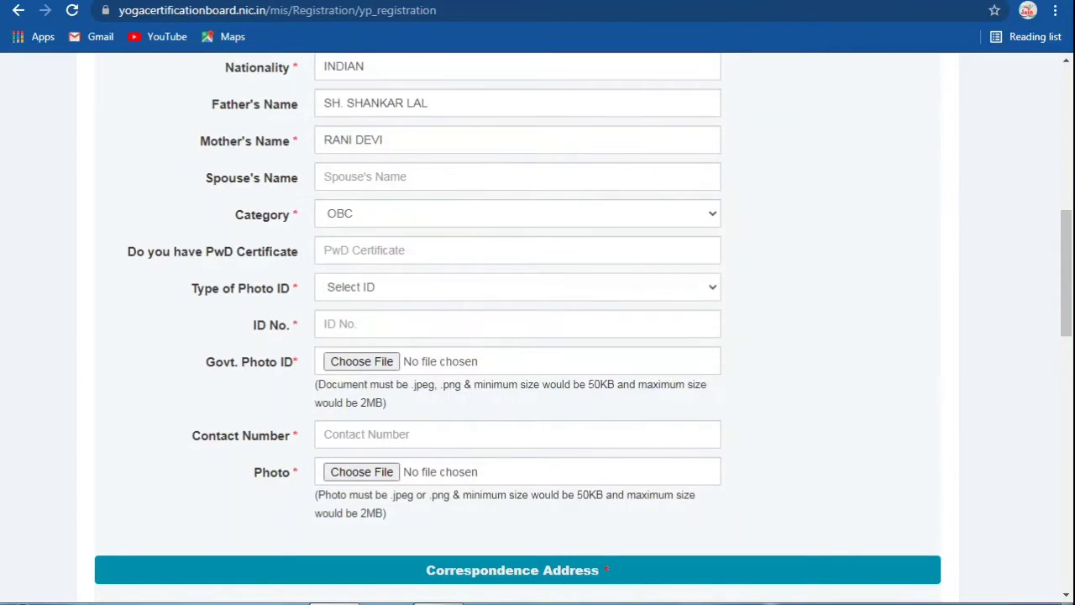
key("alt+Down")
key("Down")
key("Down")
key("Return")
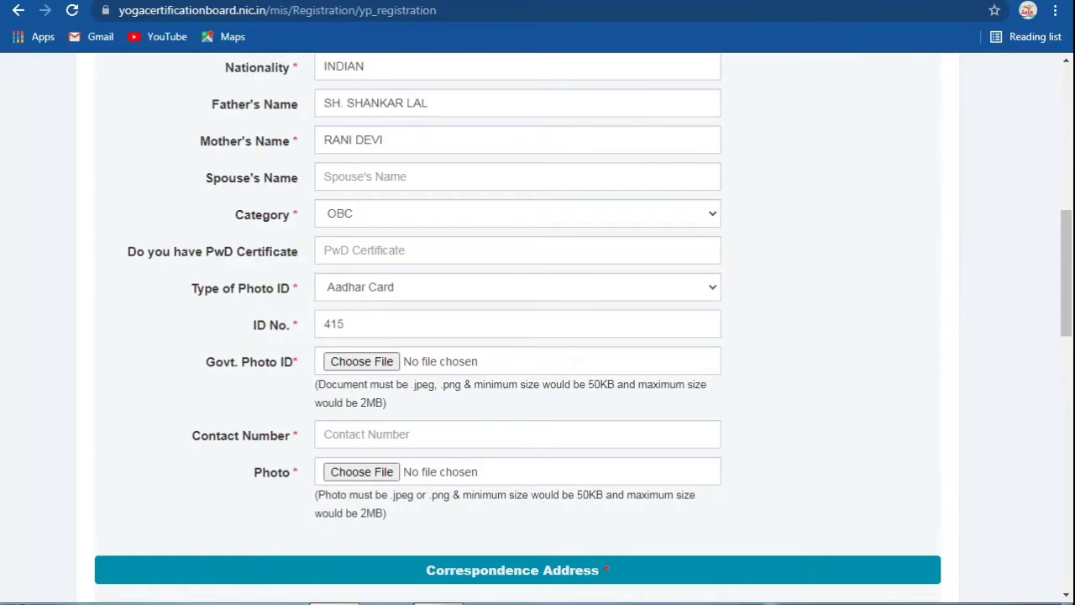
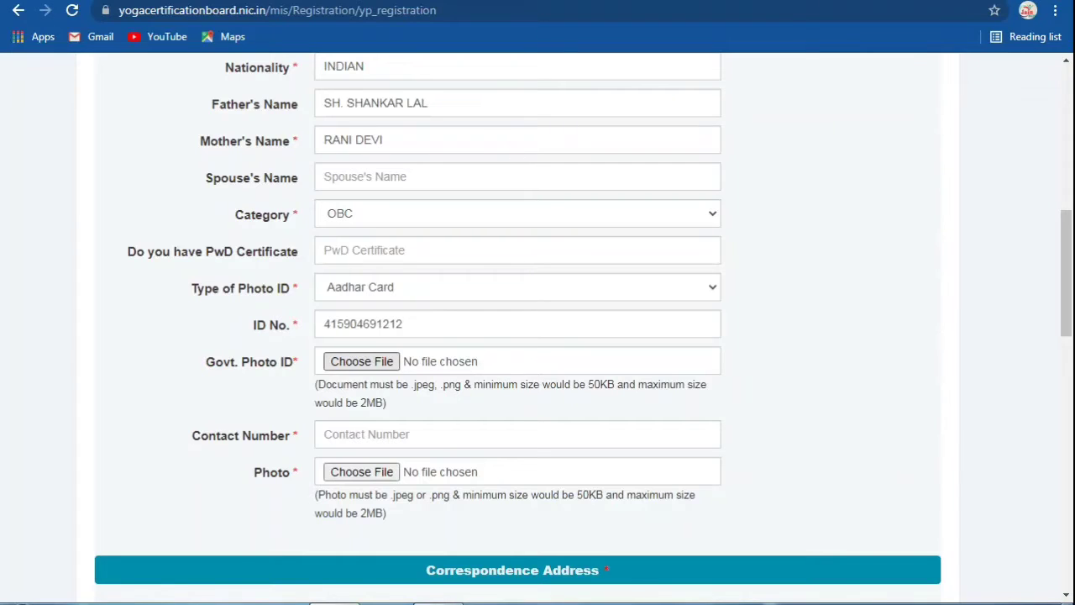
Step: Attach the ADHAR GLS image as the Govt. Photo ID
left_click(361, 361)
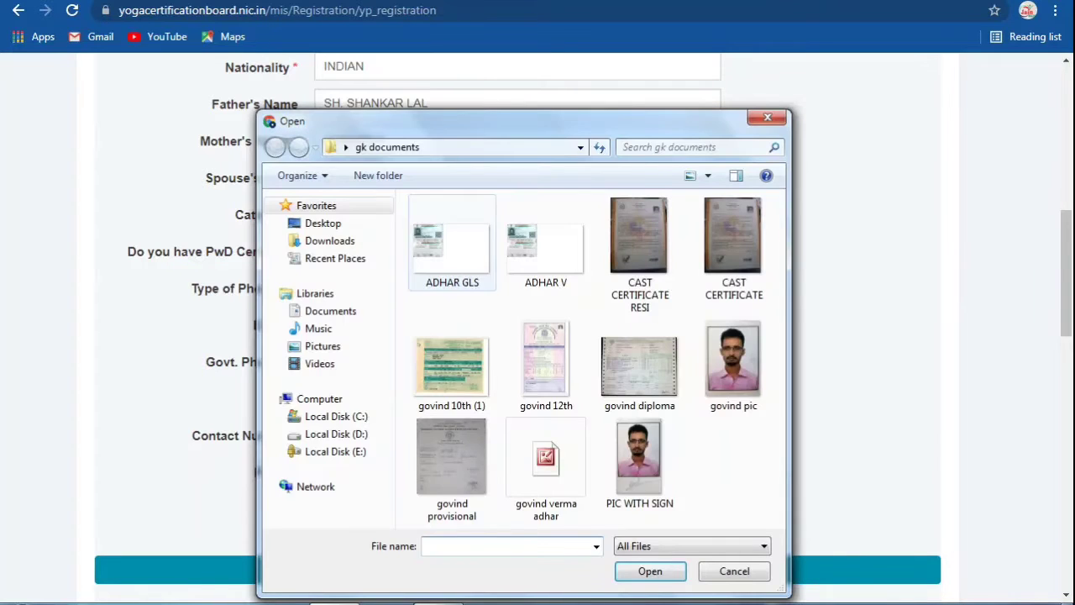
left_click(451, 244)
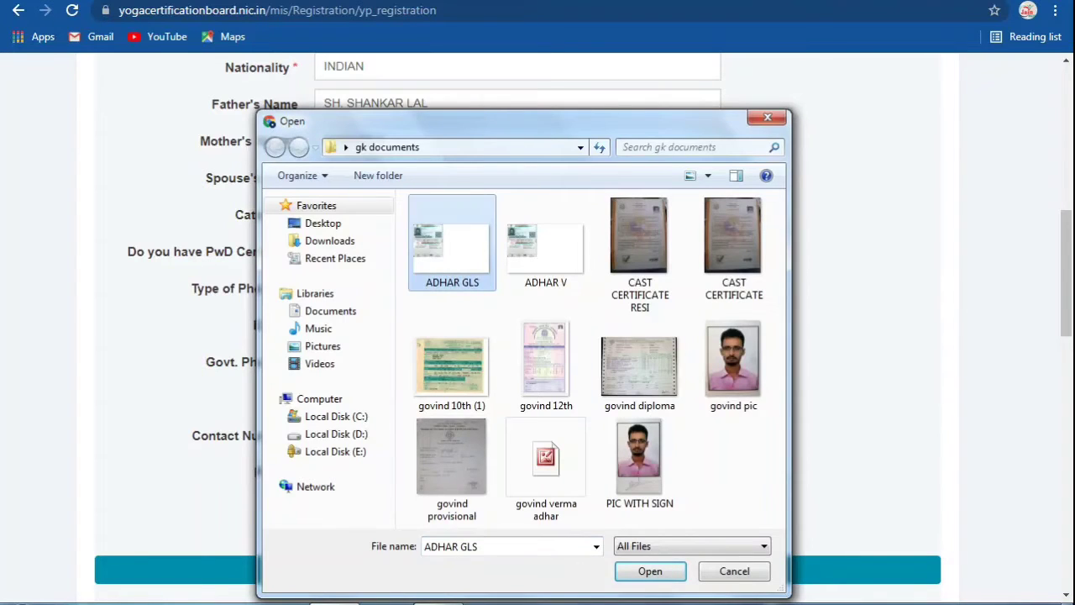
left_click(650, 571)
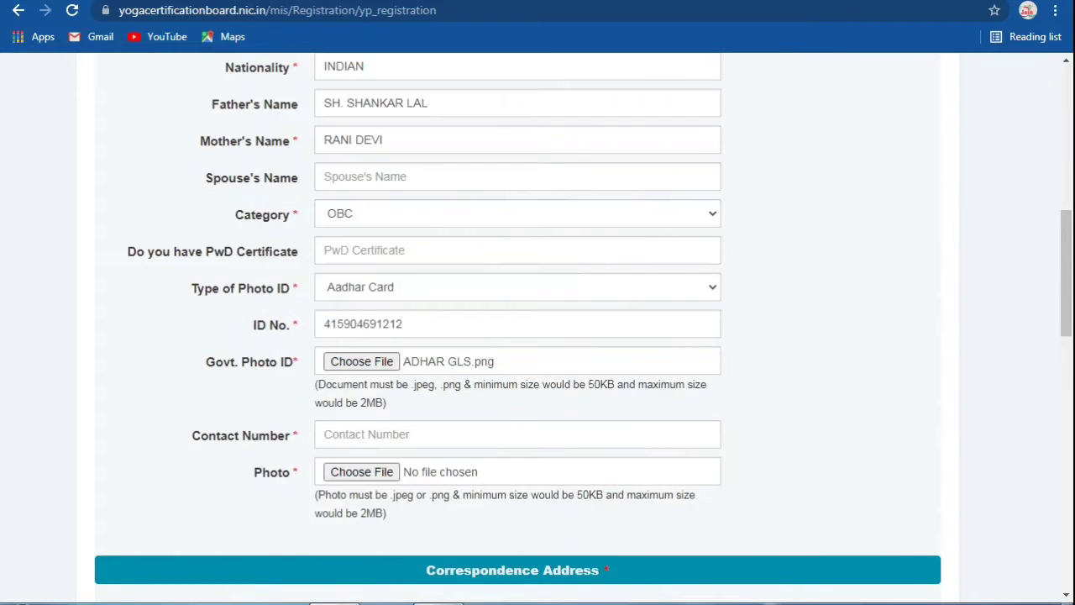
Step: Enter the contact phone number and attach the applicant's photo
left_click(420, 434)
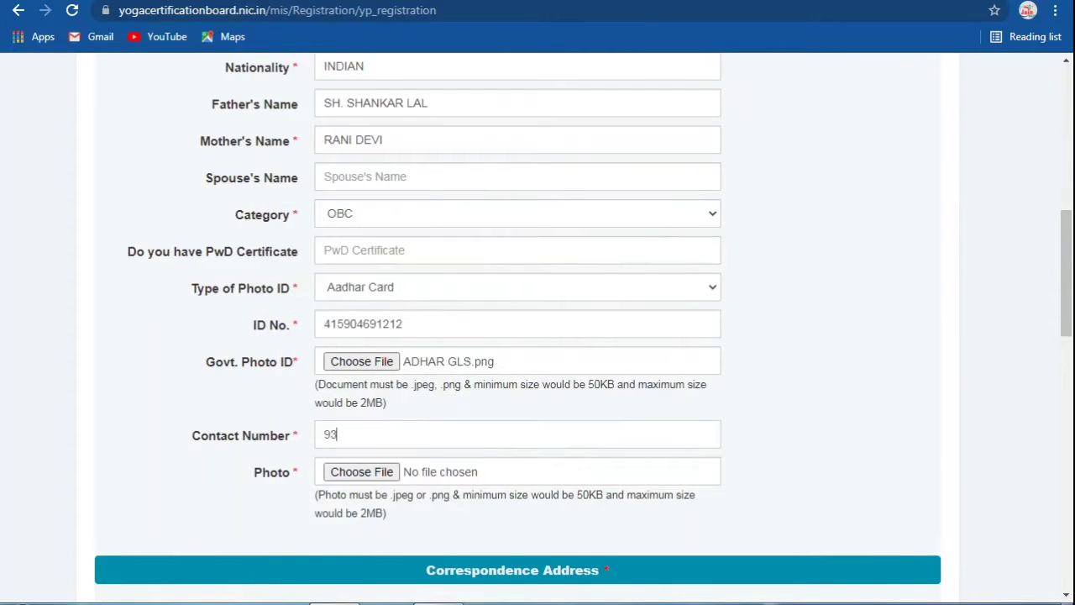
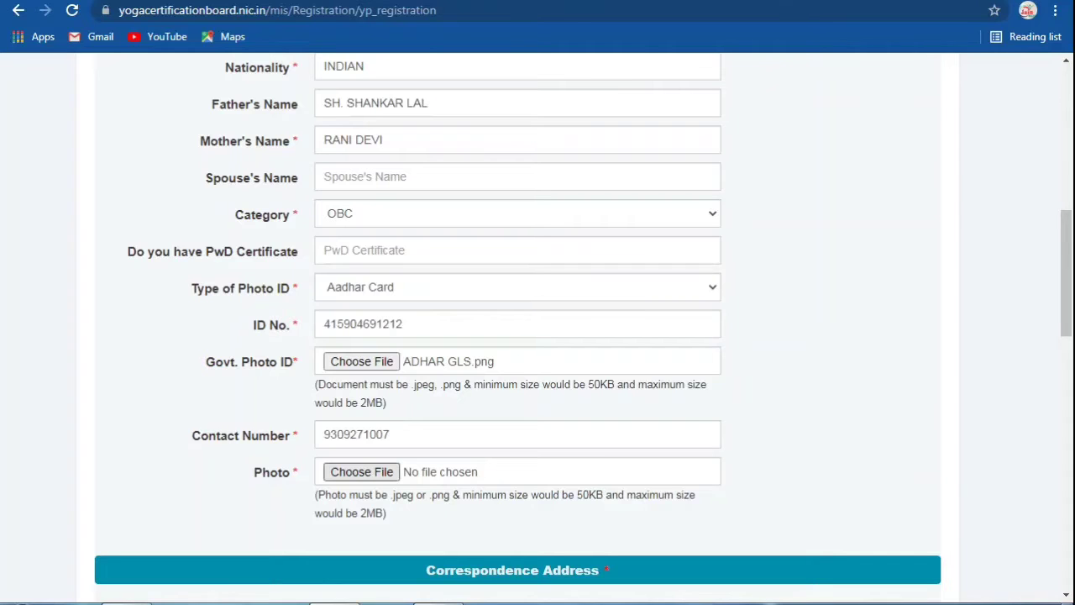
left_click(361, 471)
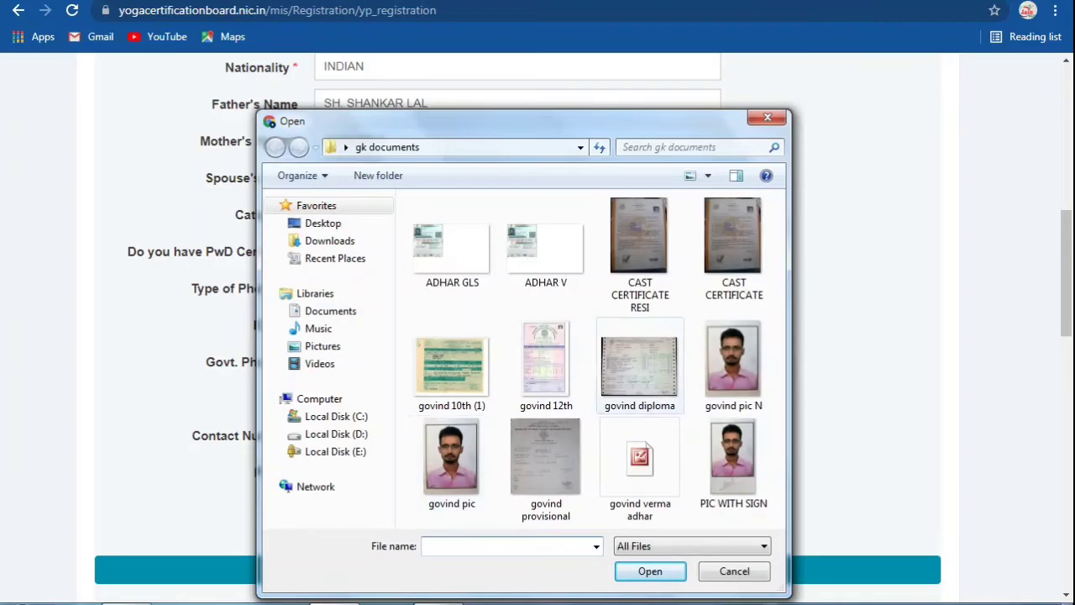
left_click(732, 361)
left_click(650, 571)
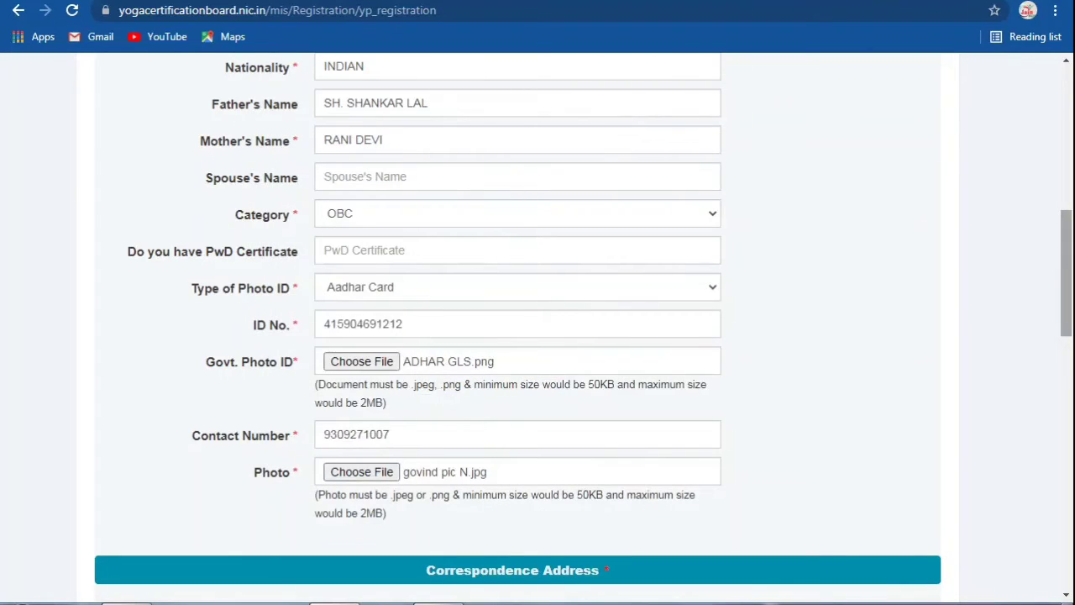
Step: Type the correspondence street address
scroll(1065, 277, "down", 1)
scroll(1064, 277, "down", 4)
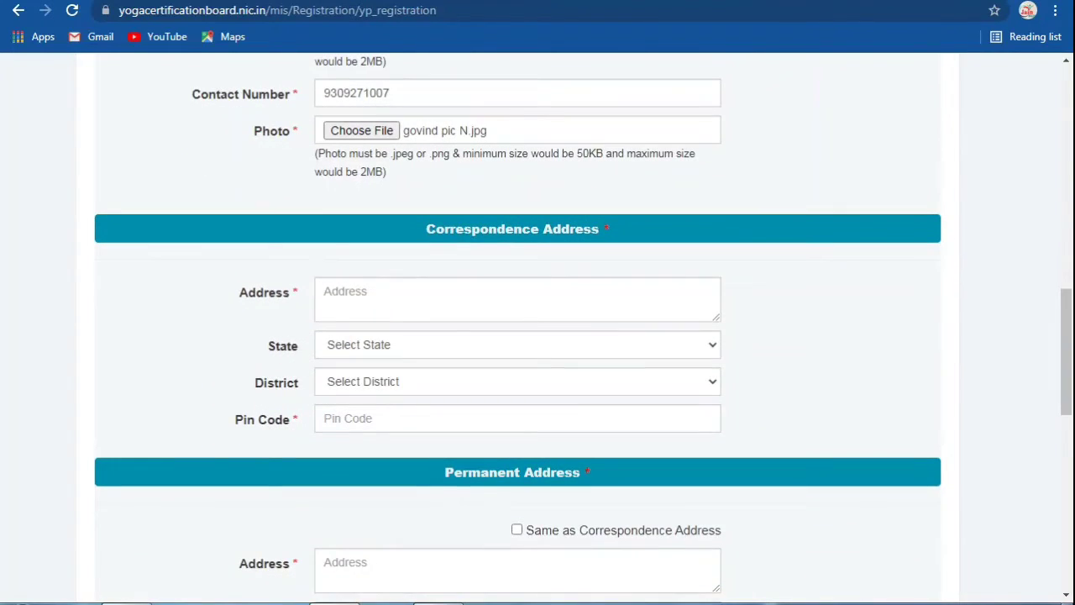
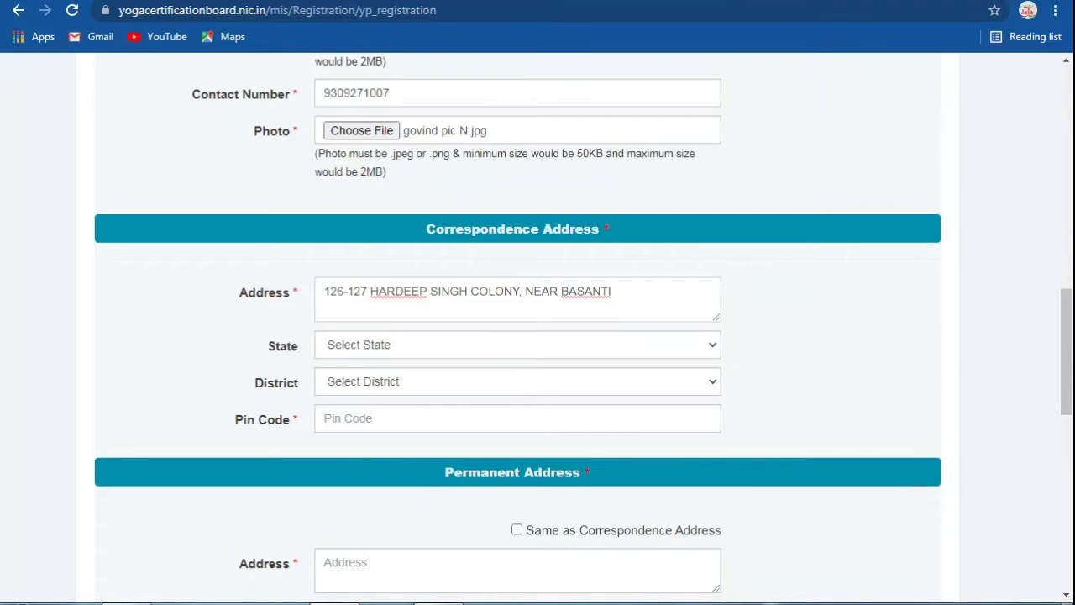
Step: Set state Rajasthan, district Ganganagar, and enter the PIN code
left_click(518, 344)
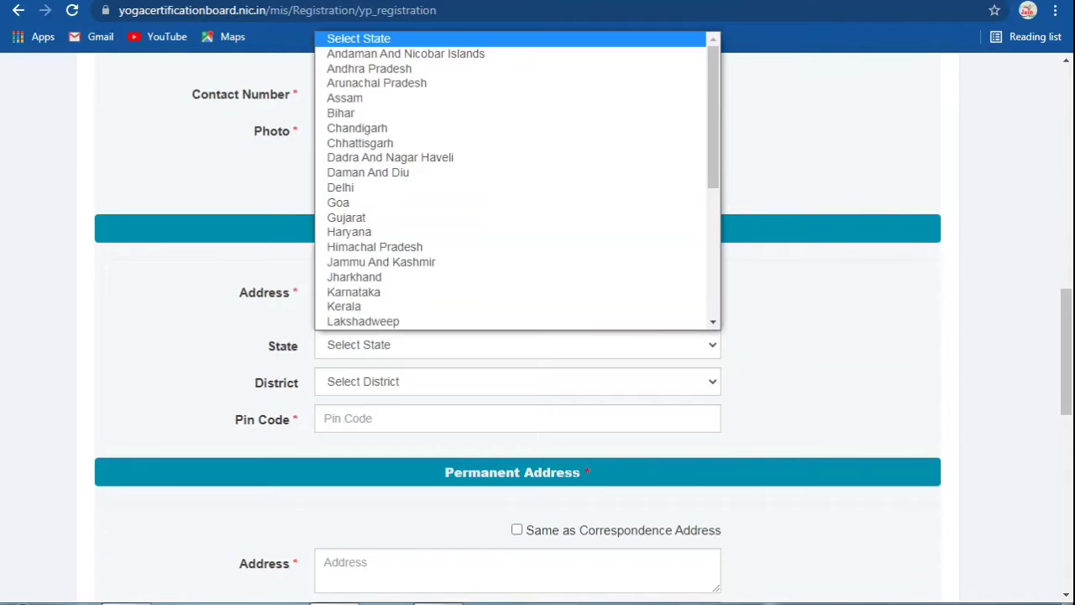
scroll(420, 158, "down", 2)
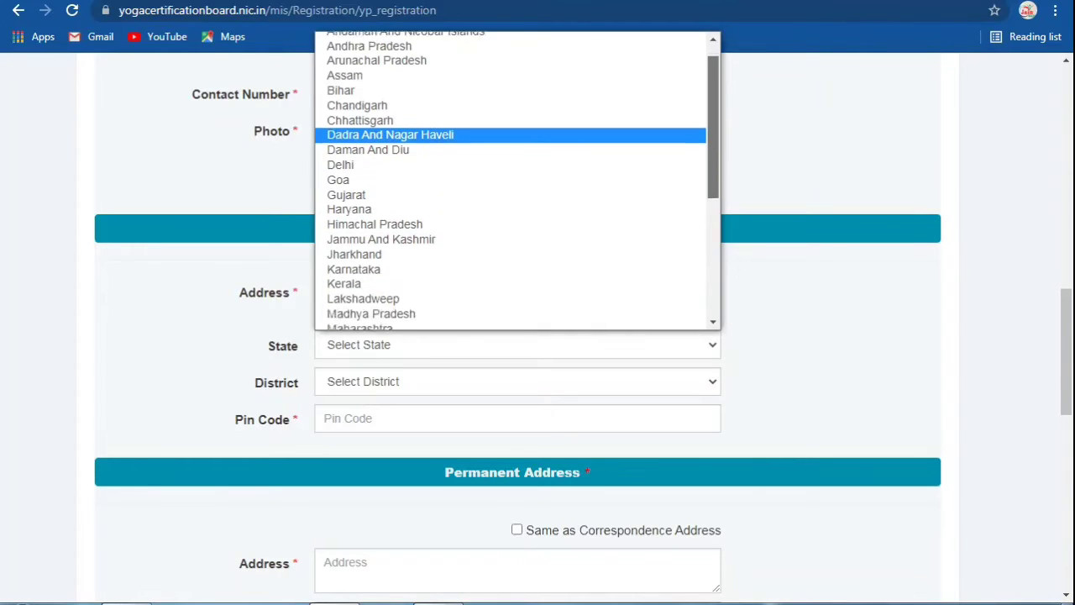
scroll(516, 180, "down", 3)
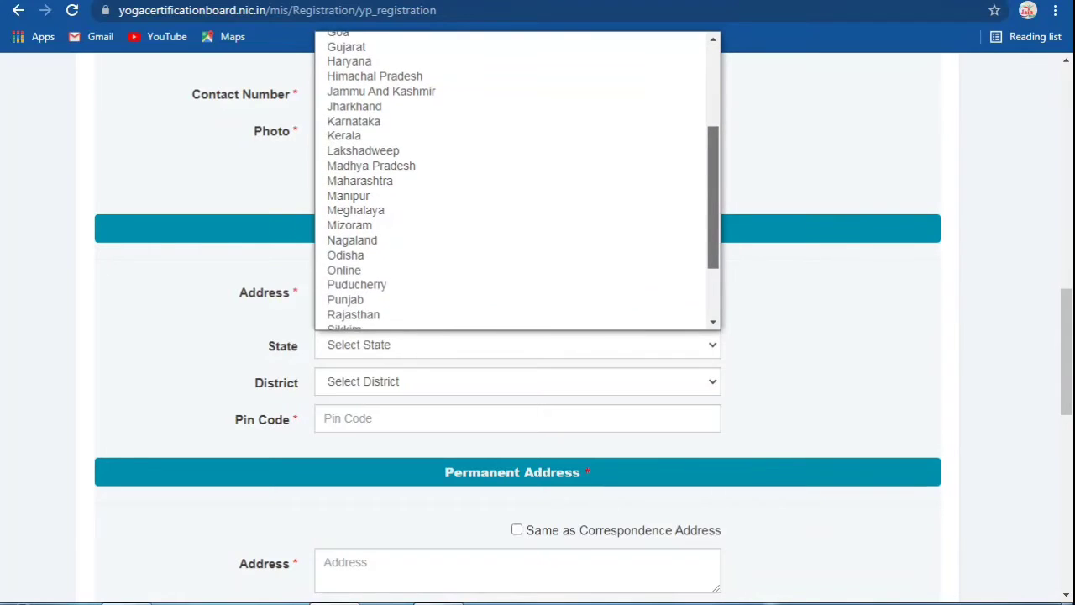
left_click(352, 287)
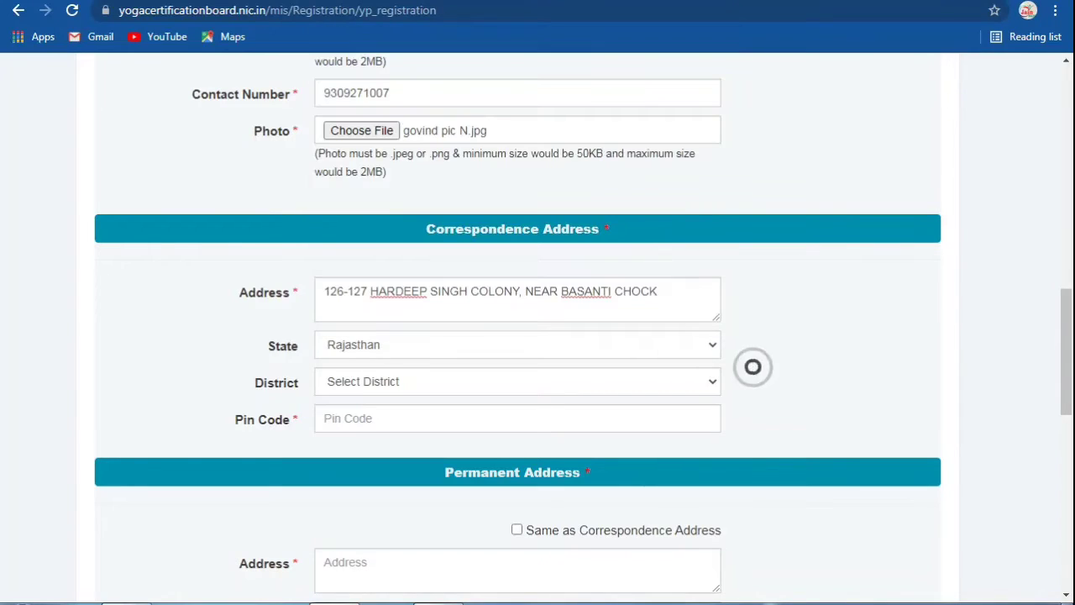
left_click(362, 382)
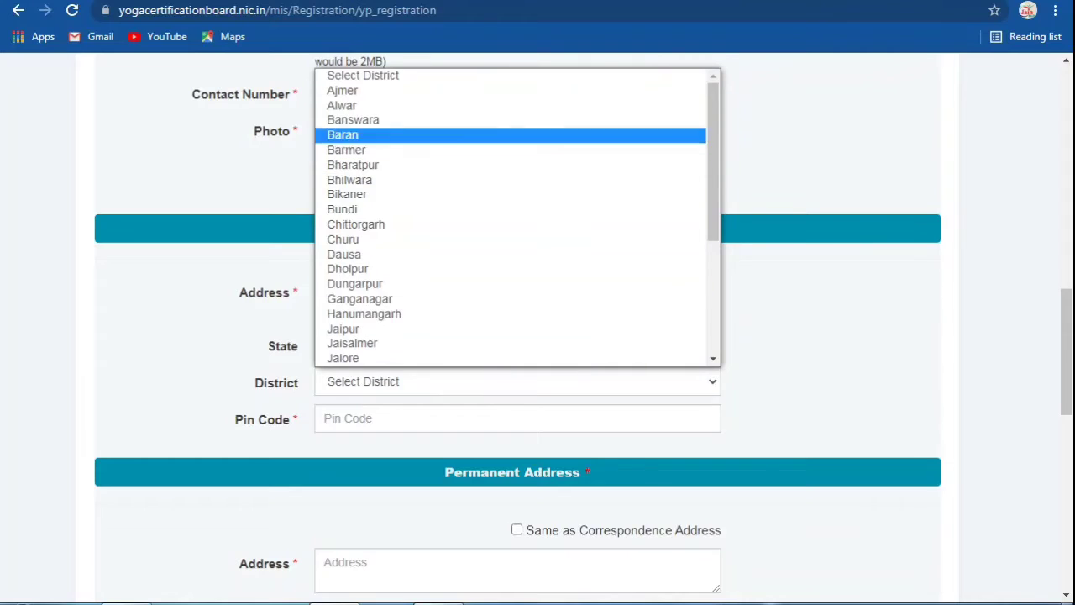
left_click(359, 298)
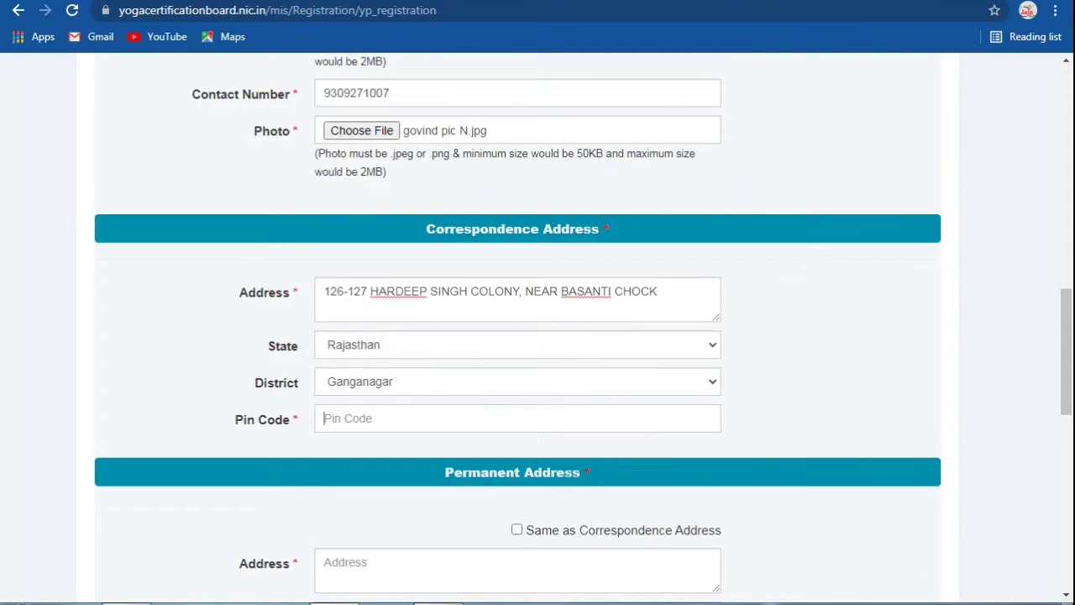
type("335001")
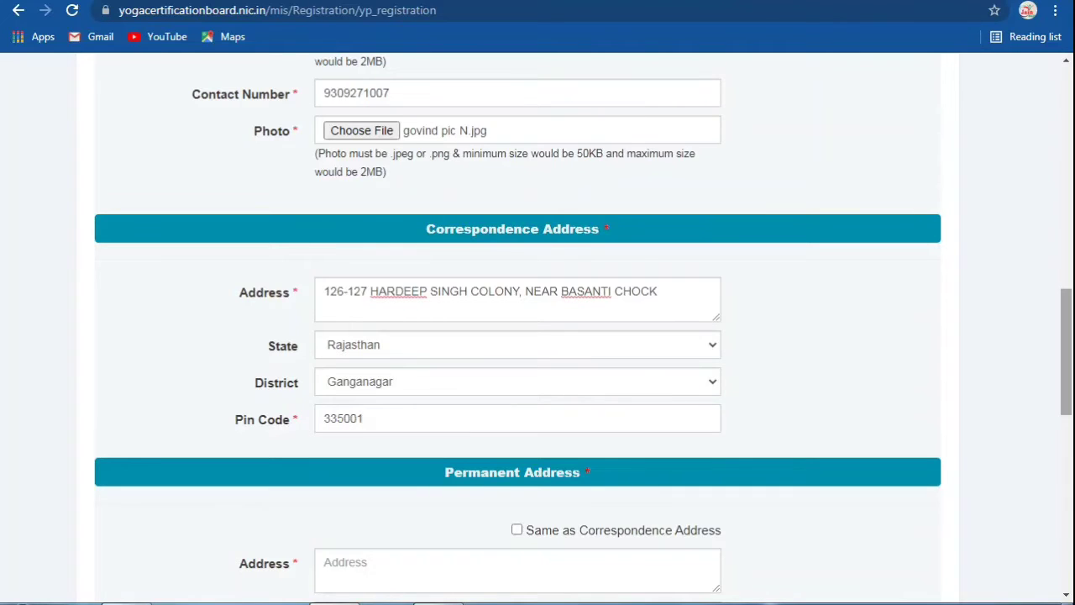
Step: Tick 'Same as Correspondence Address' for the permanent address
scroll(537, 336, "down", 2)
scroll(537, 336, "down", 1)
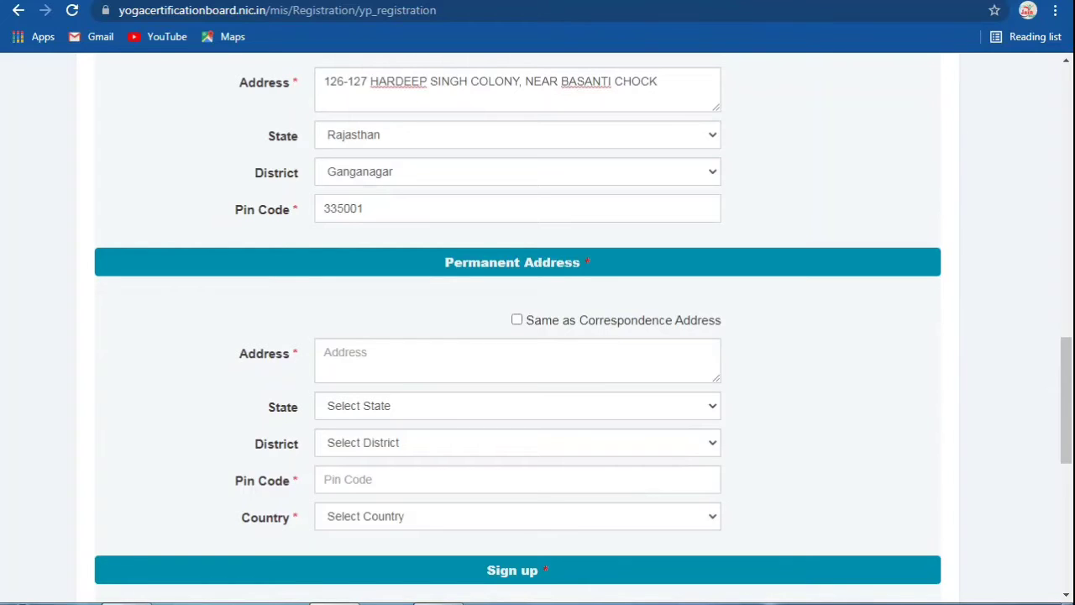
left_click(516, 319)
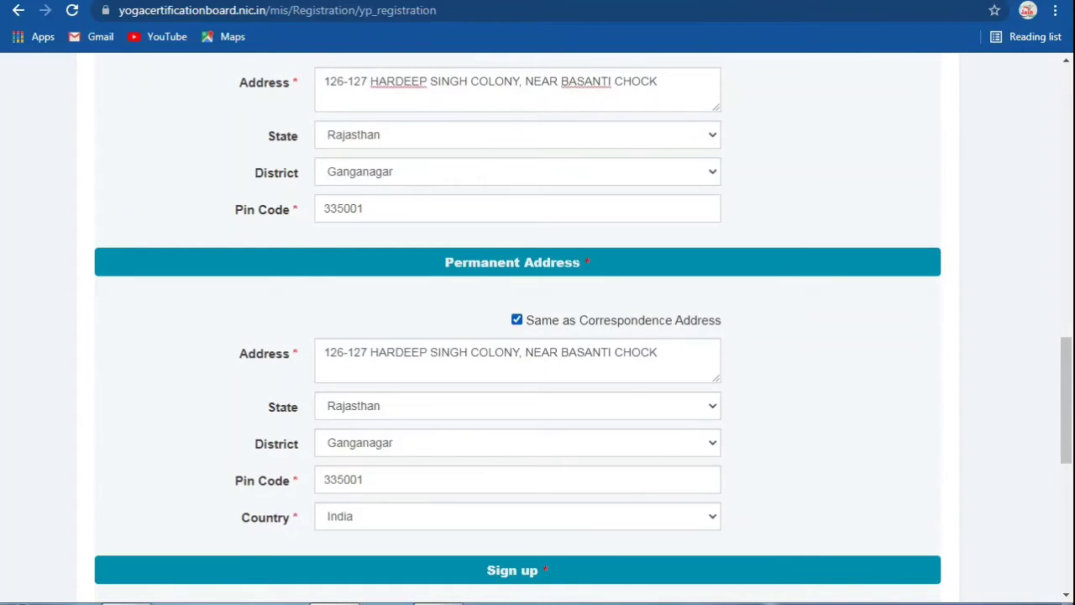
Step: Enter the sign-up e-mail address and the password twice
scroll(538, 336, "down", 3)
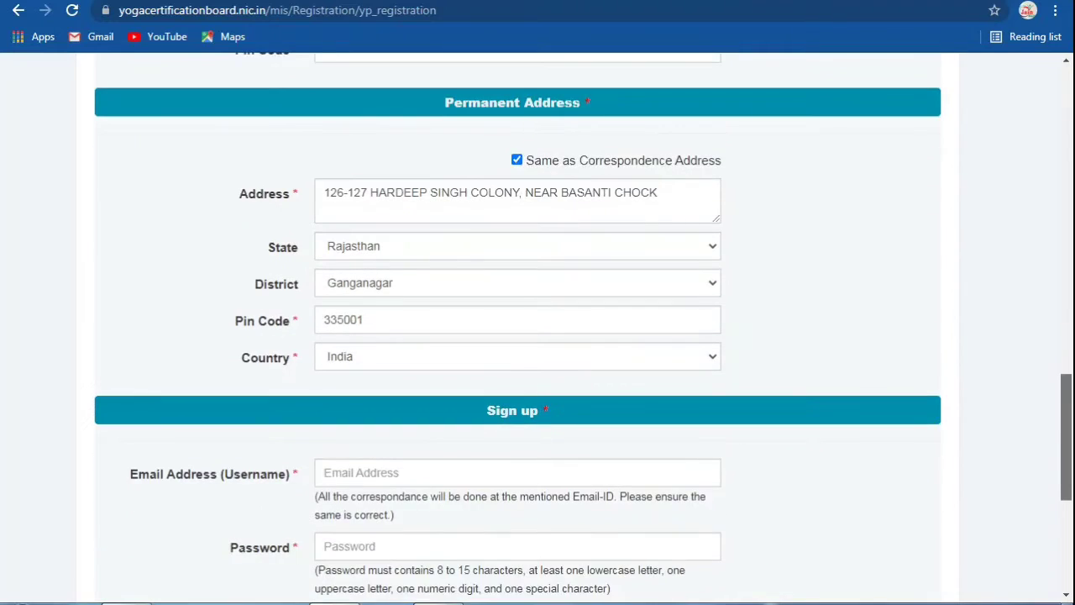
scroll(537, 336, "down", 2)
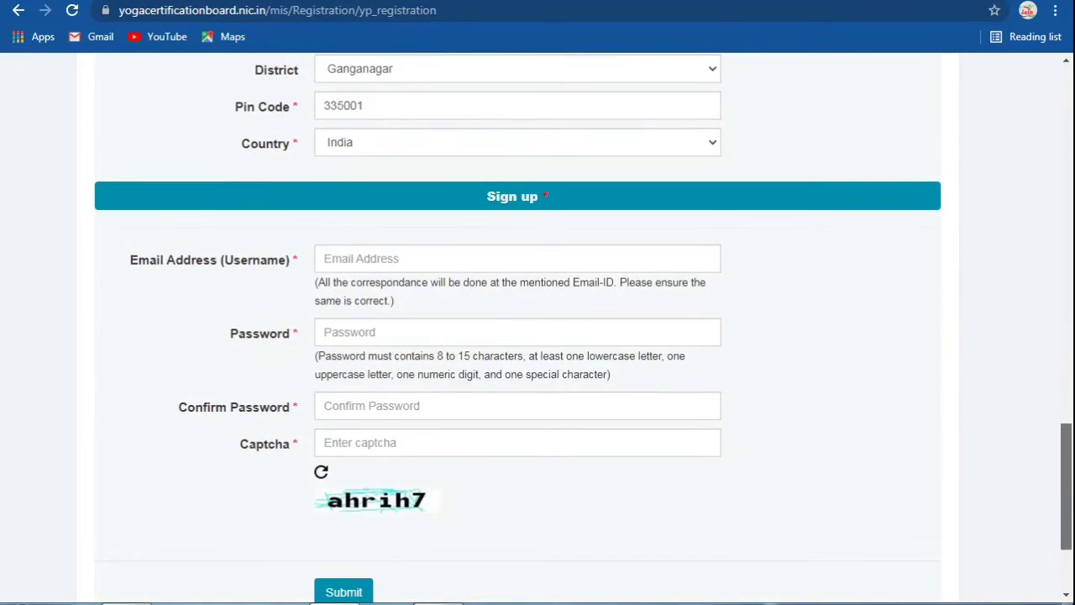
left_click(516, 259)
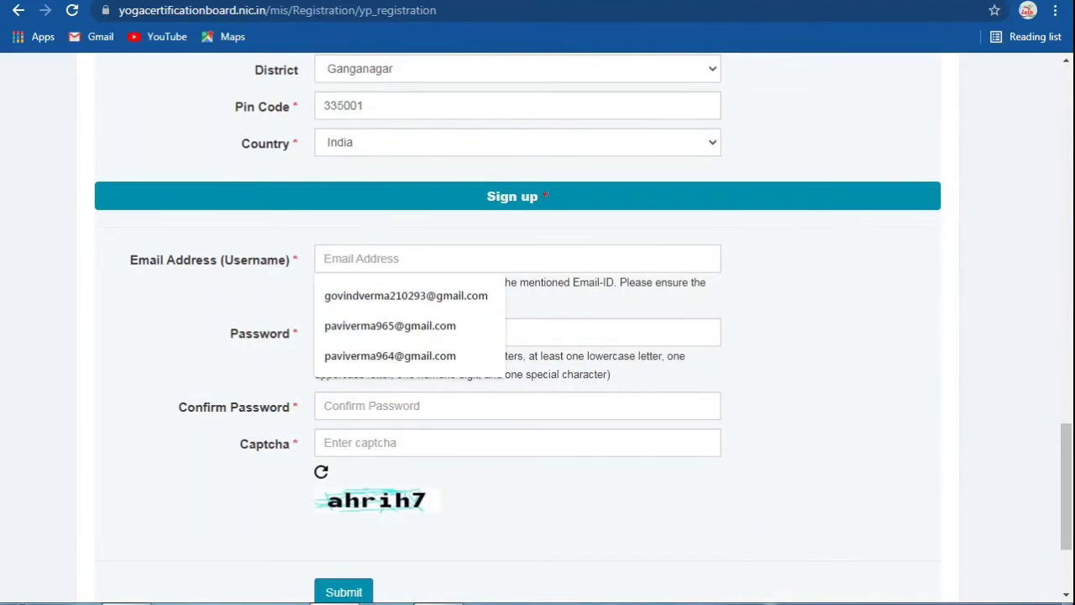
type("EXA")
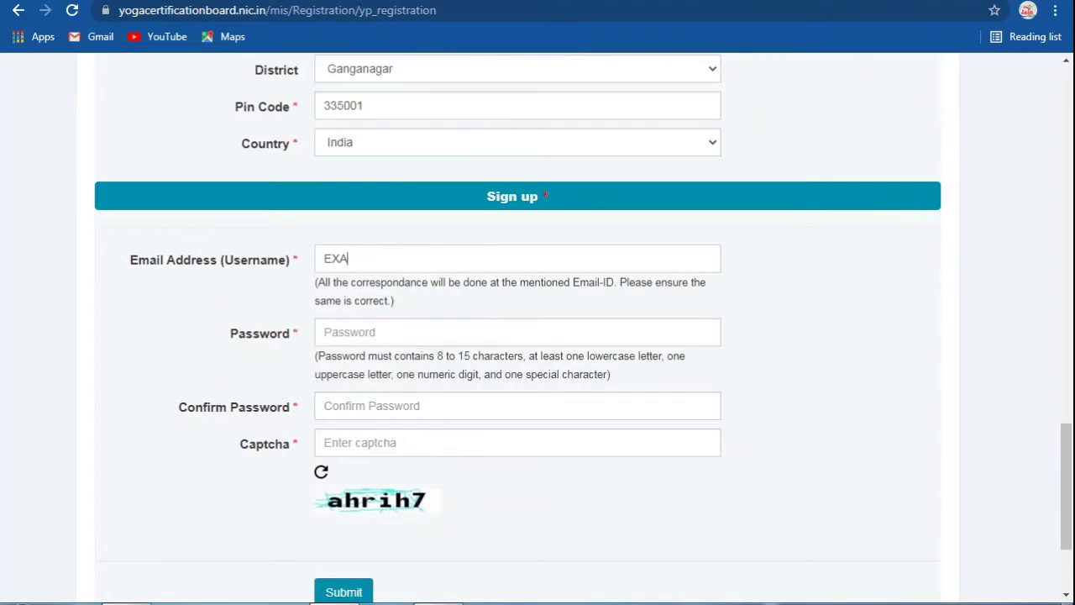
key("BackSpace")
key("BackSpace")
key("BackSpace")
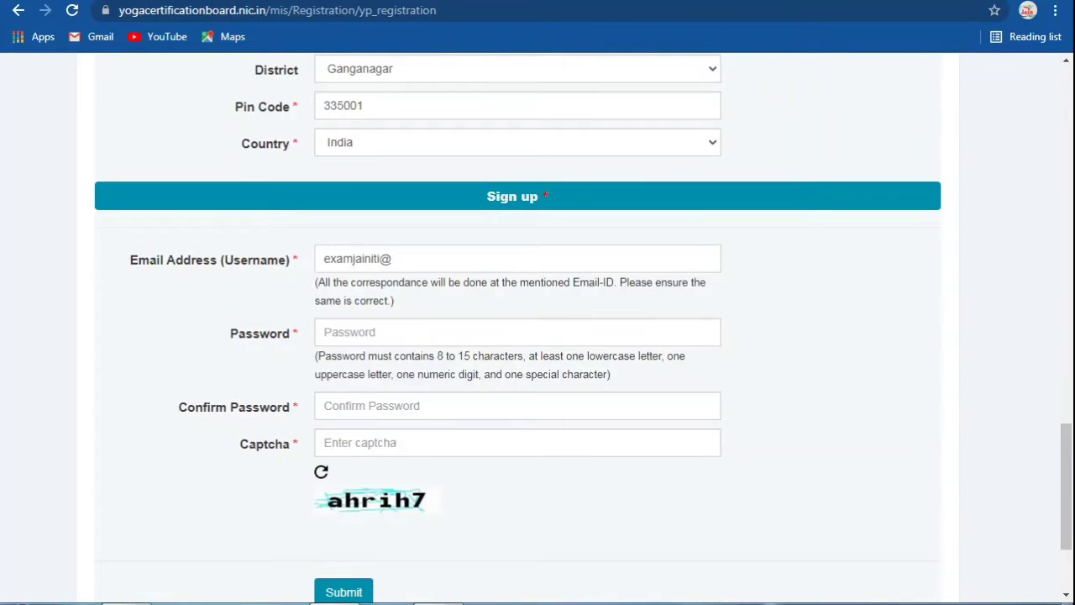
key("Tab")
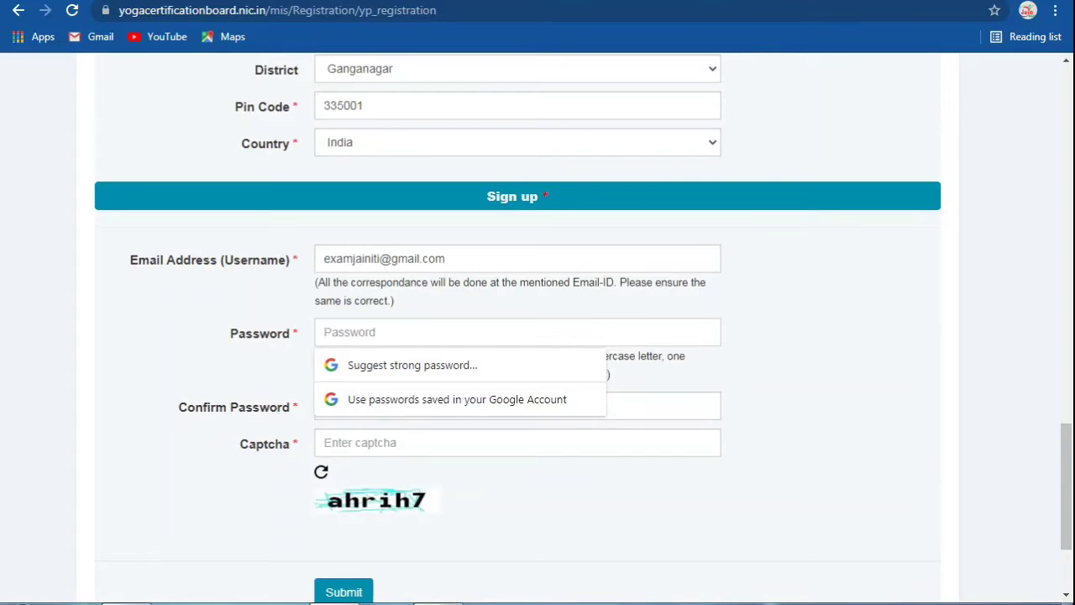
type("*********")
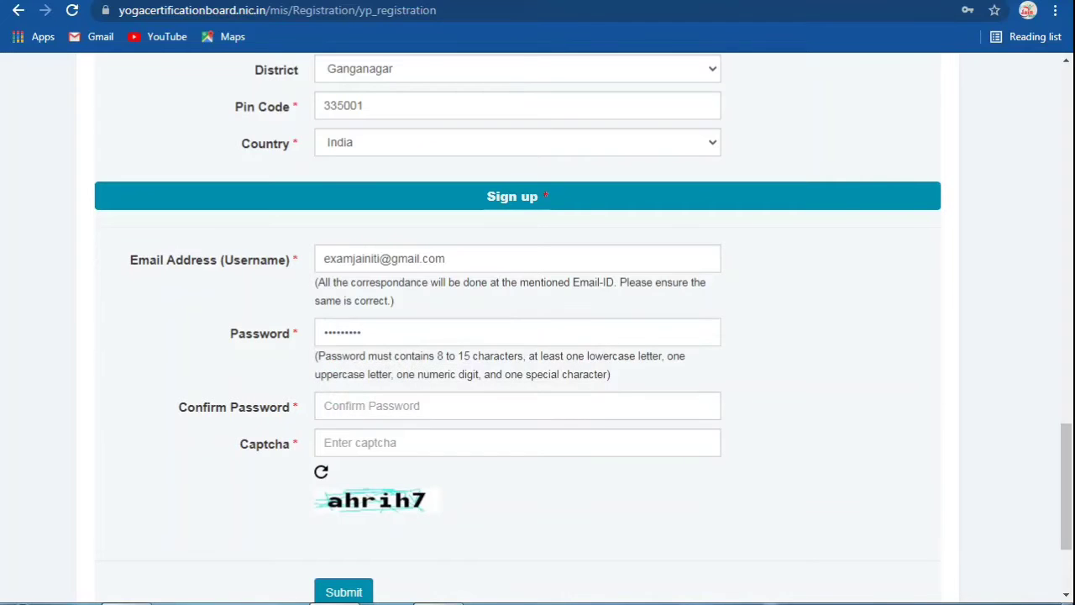
key("Tab")
type("***")
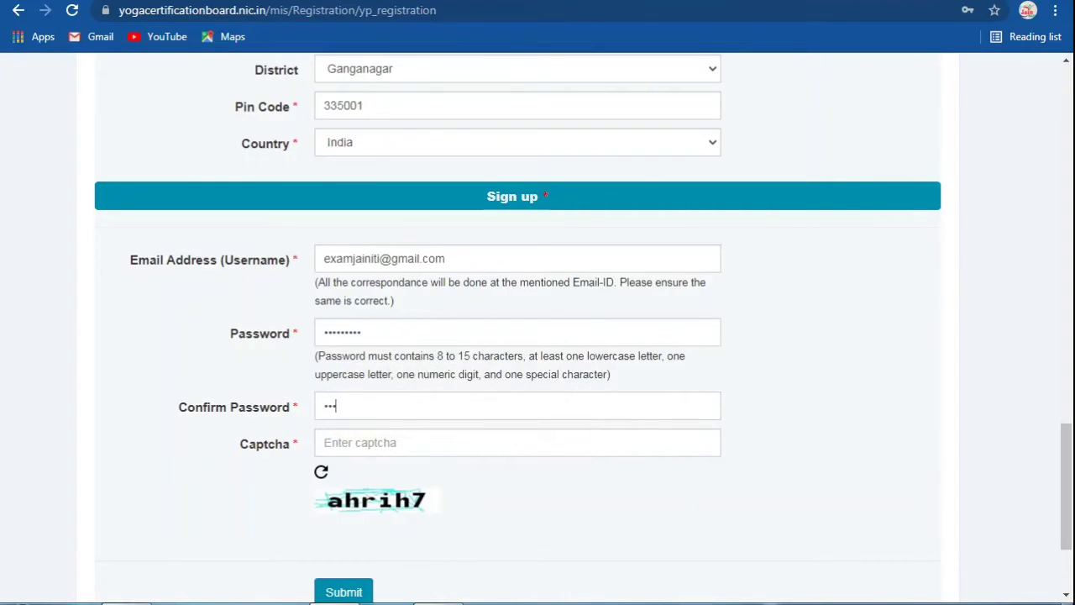
type("******")
Step: Enter the captcha and submit the registration
left_click(324, 443)
type("ahr")
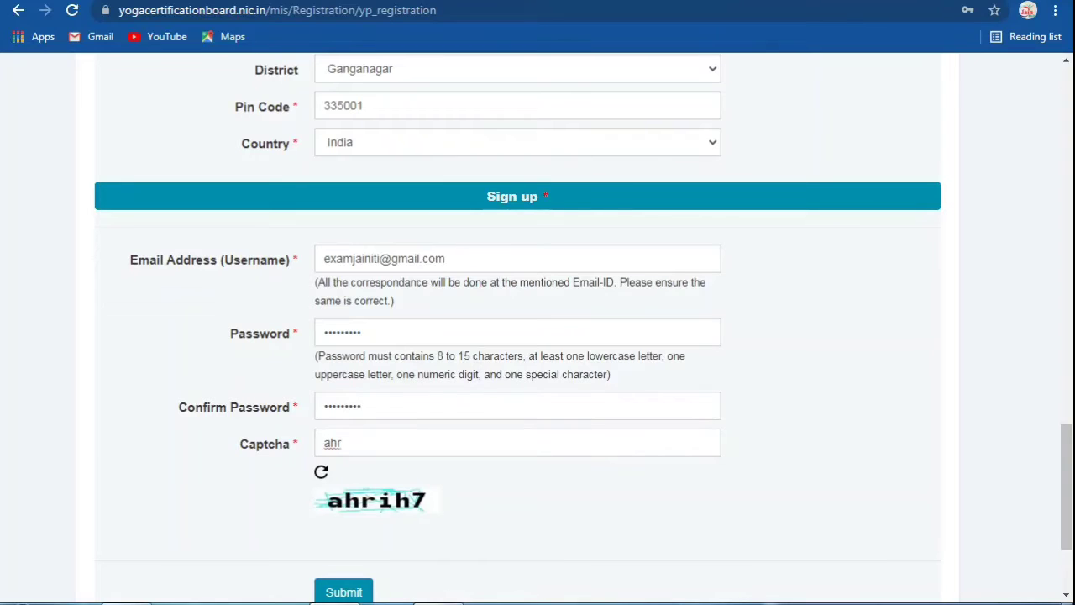
type("ih7")
scroll(537, 319, "down", 2)
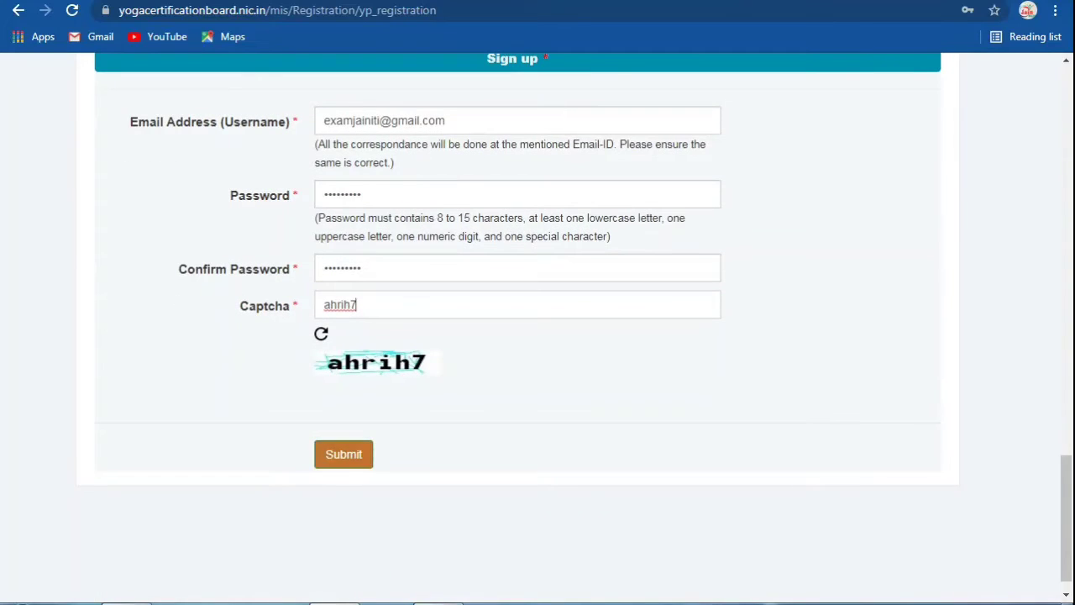
left_click(344, 453)
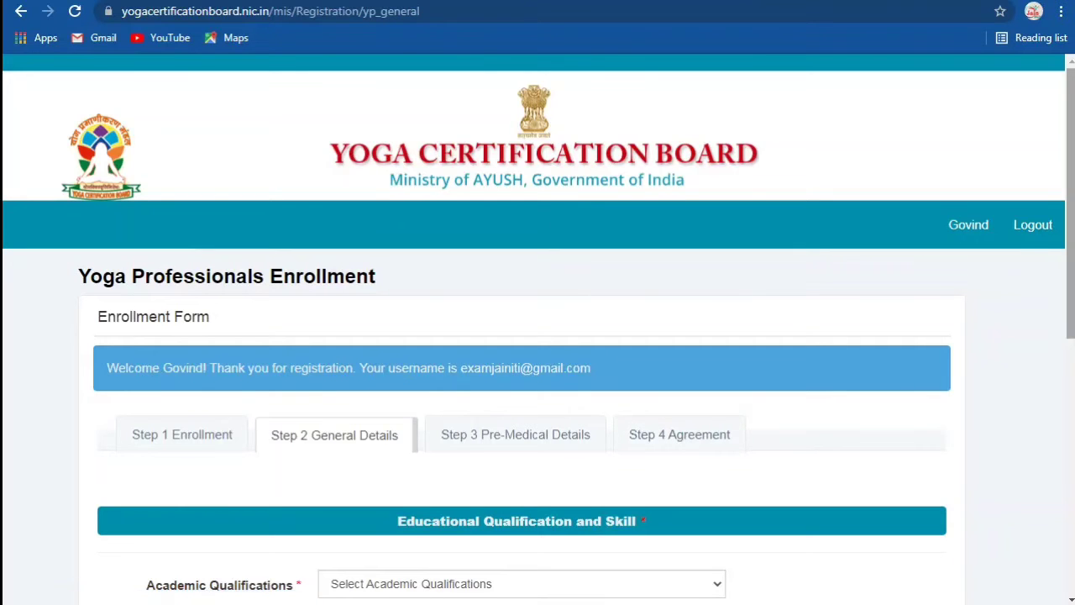
Step: Set academic qualification to Higher Secondary
scroll(1070, 201, "down", 2)
scroll(538, 336, "down", 2)
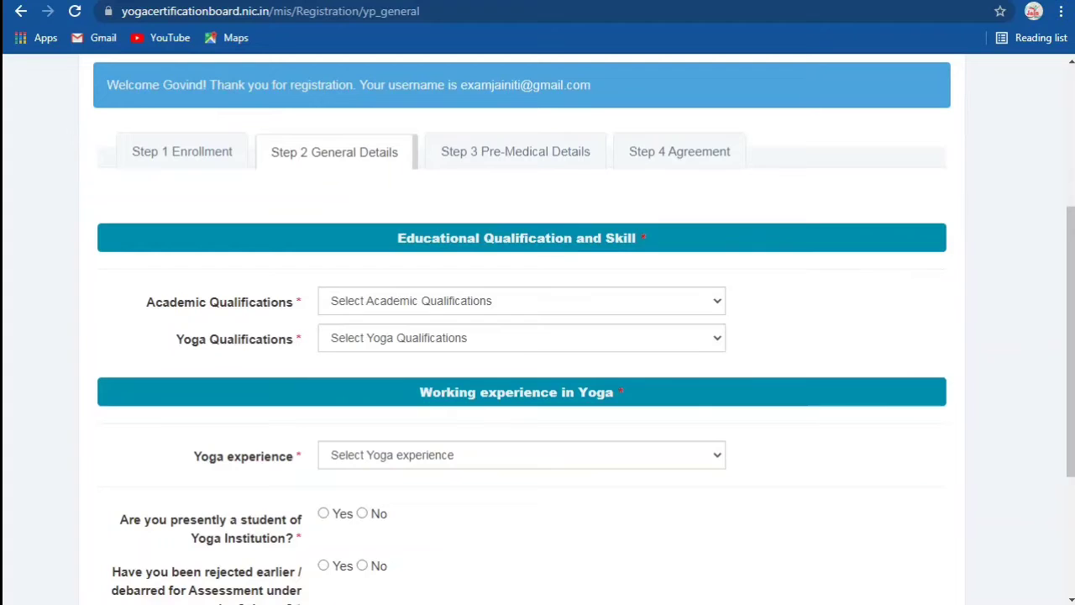
left_click(521, 300)
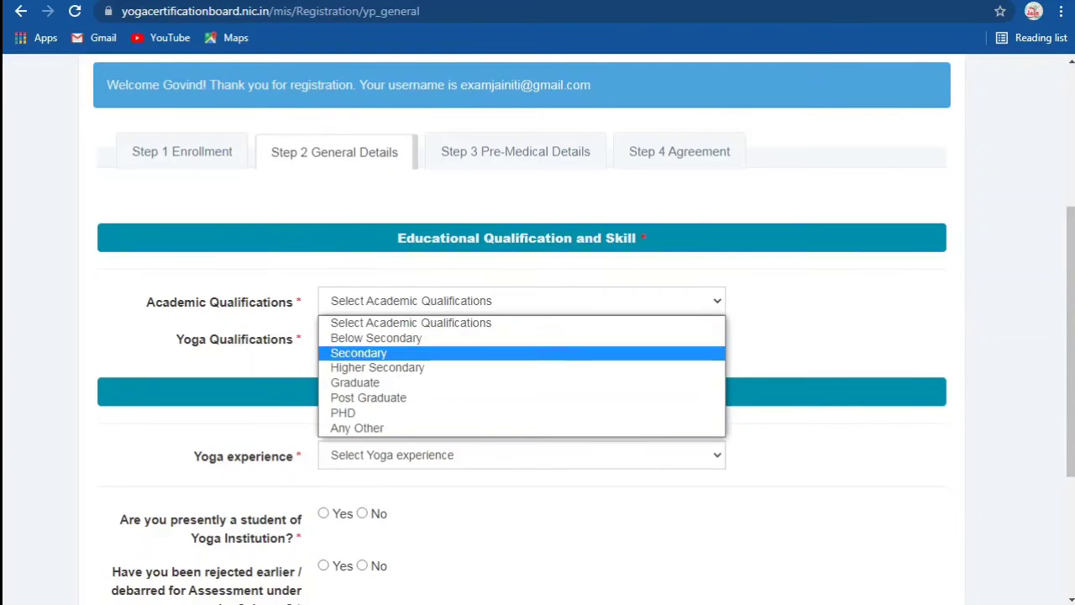
key("Down")
key("Return")
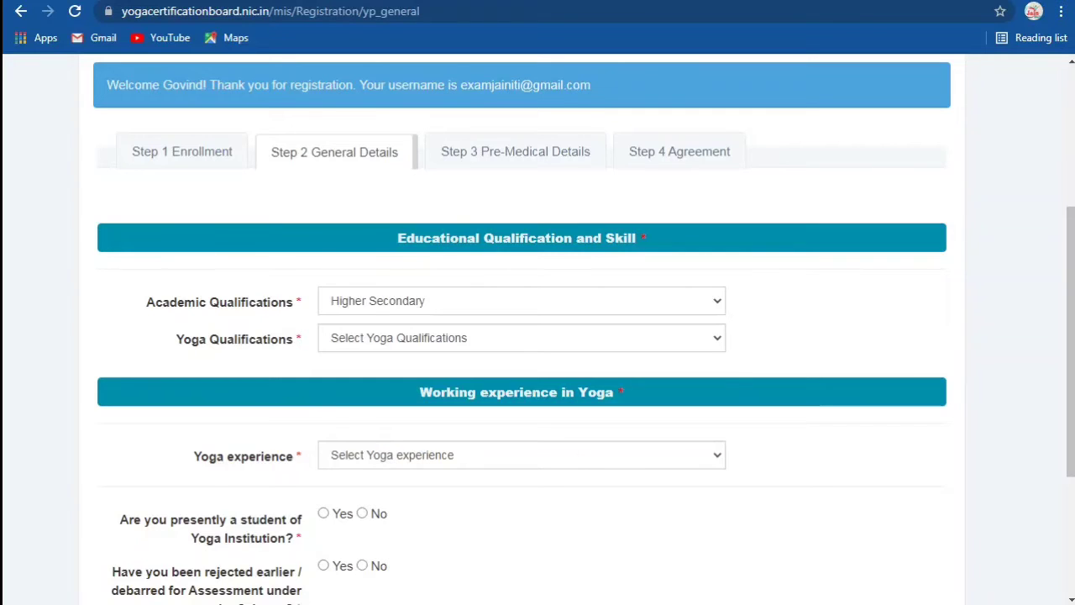
Step: Set Yoga Qualifications to Certificate
key("Tab")
key("alt+Down")
key("Down")
key("Down")
key("Down")
key("Down")
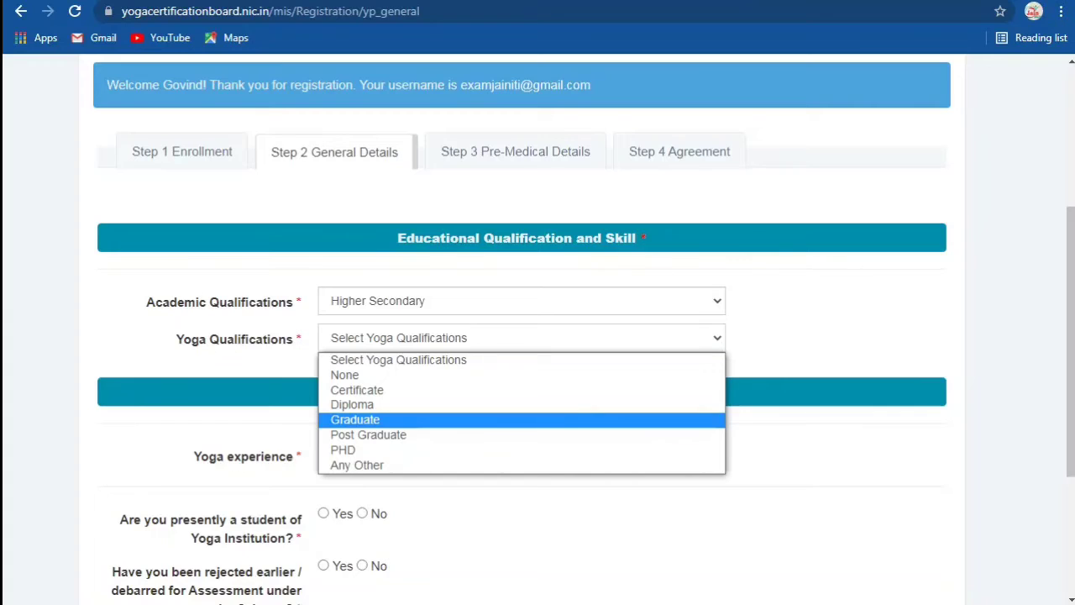
key("Down")
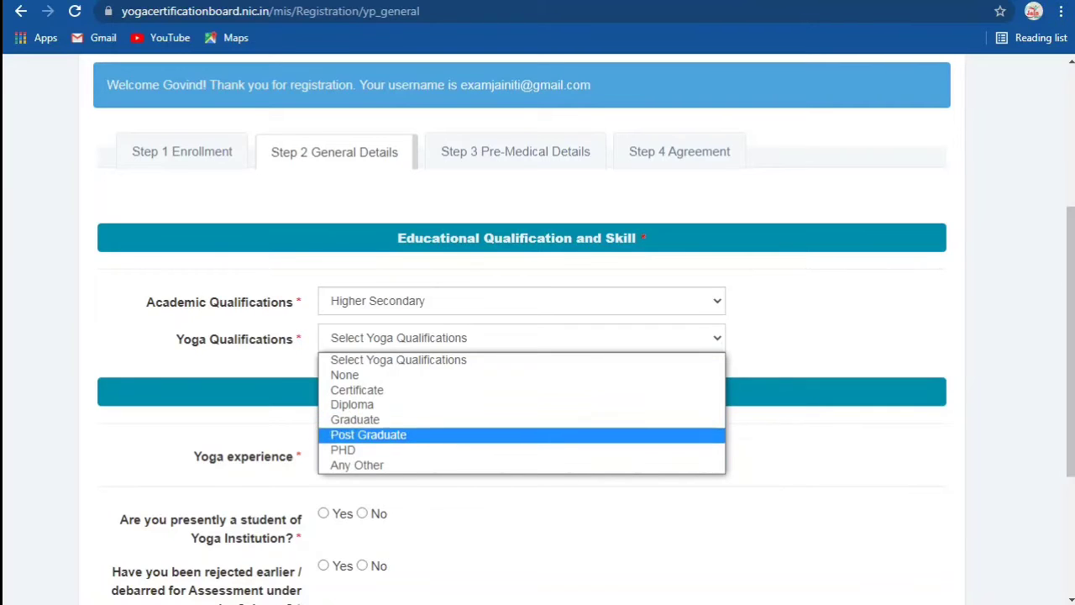
key("Up")
key("Up")
key("Up")
key("Up")
key("Return")
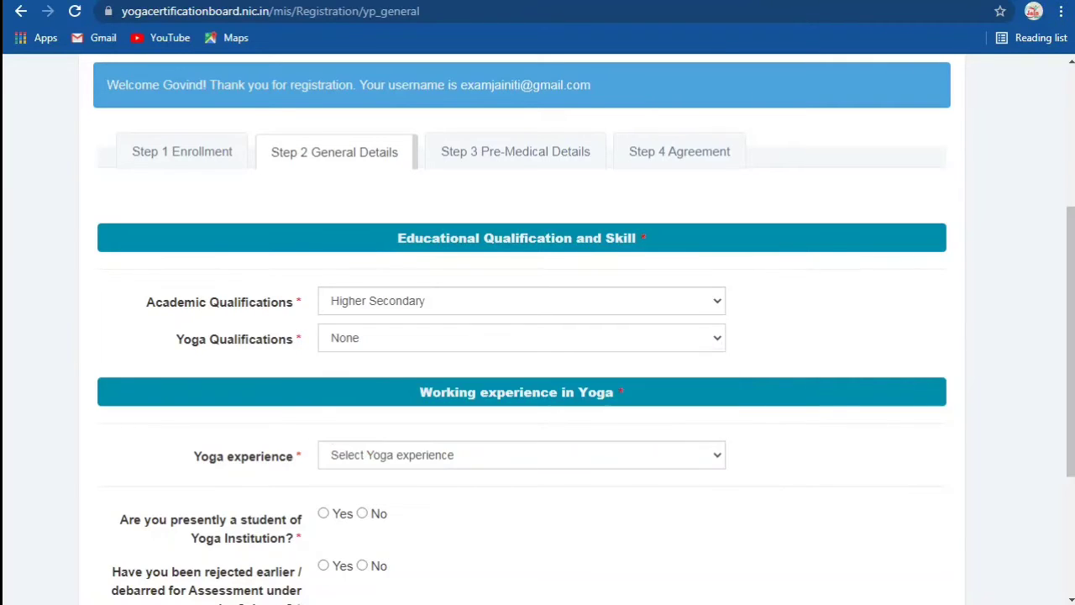
scroll(538, 327, "down", 2)
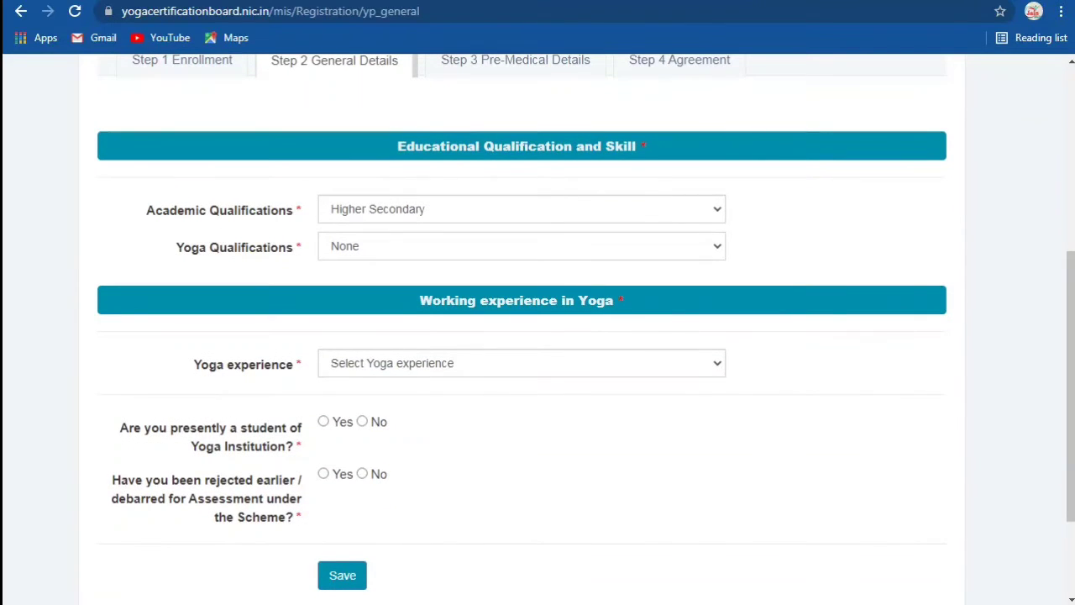
left_click(521, 363)
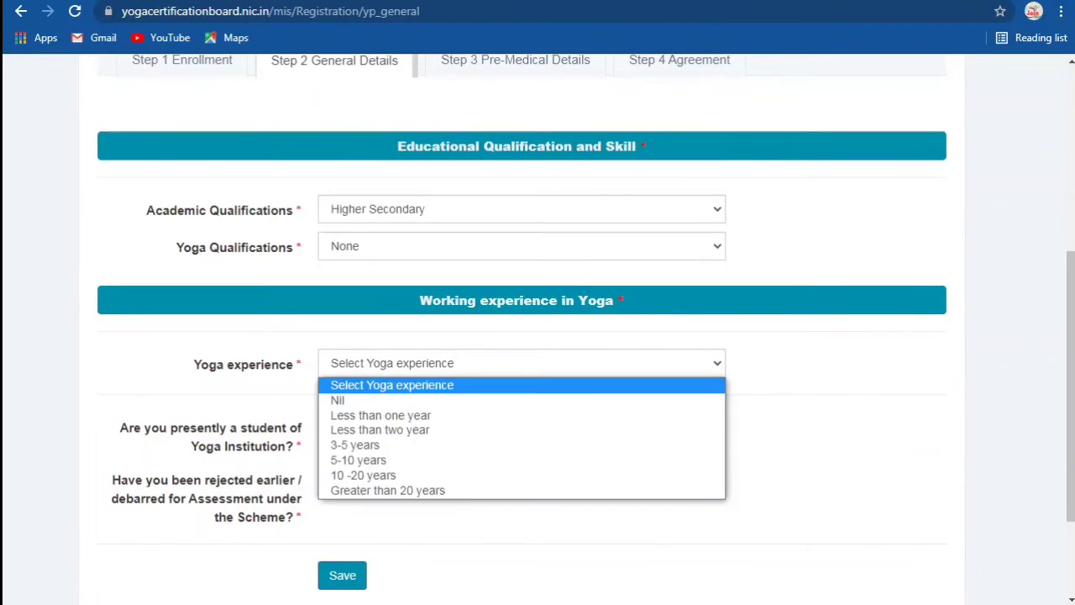
left_click(520, 246)
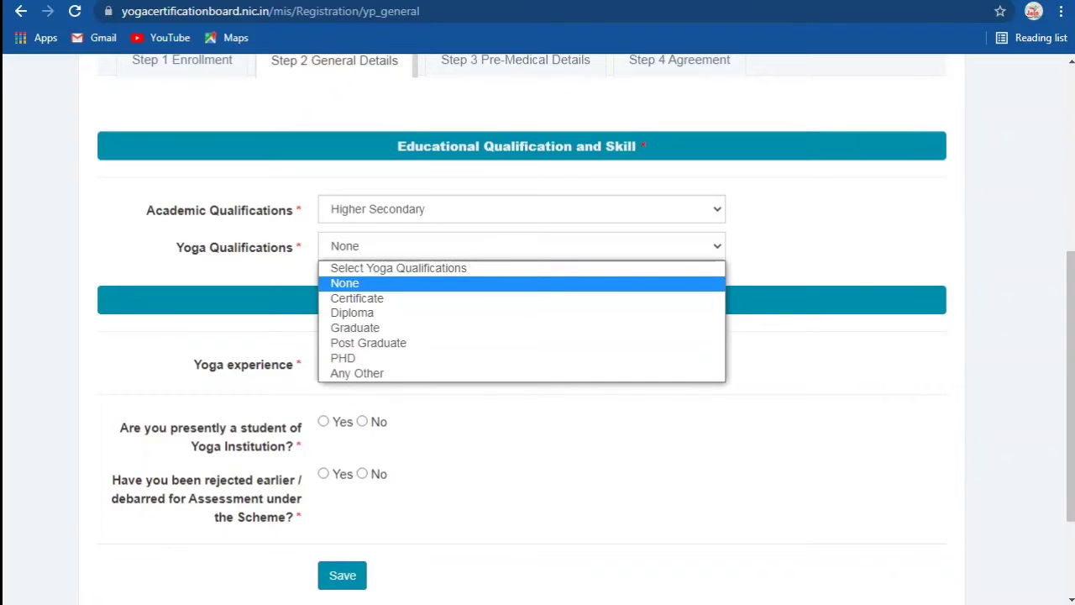
key("Down")
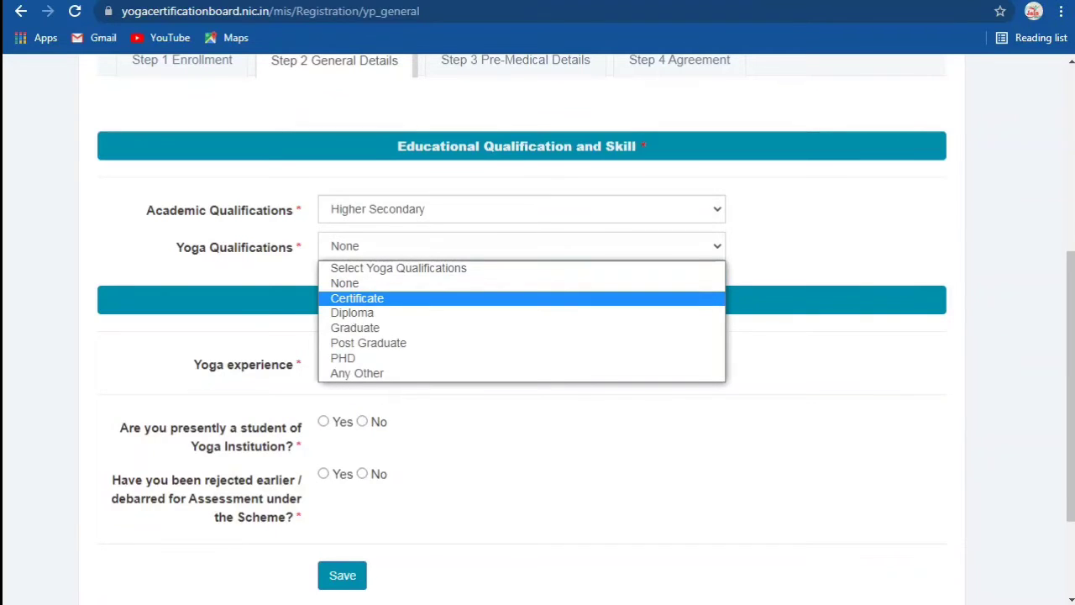
key("Down")
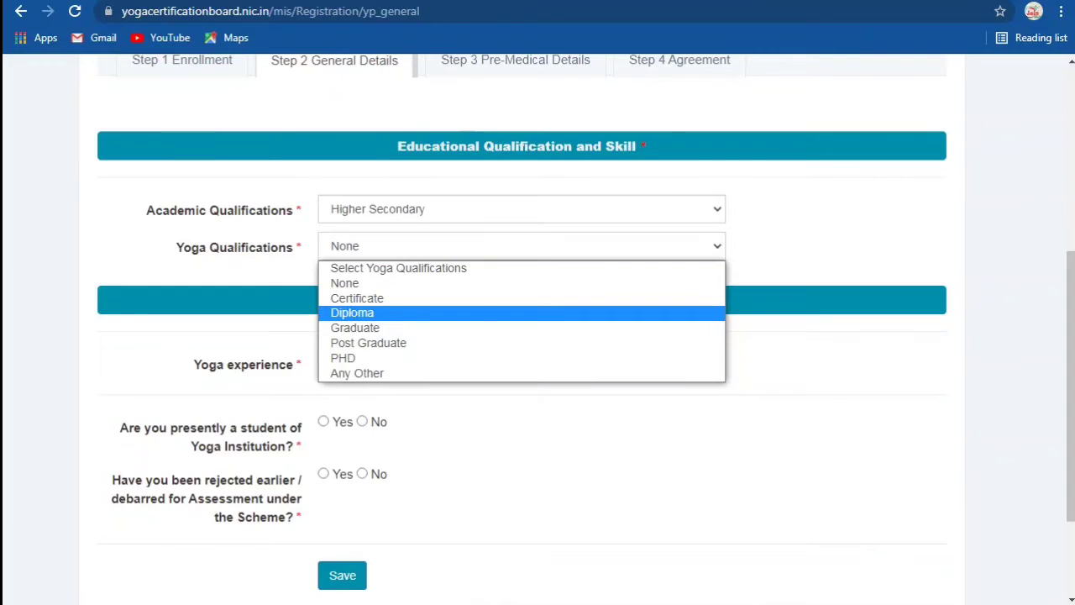
key("Down")
key("Down")
key("Up")
key("Up")
key("Up")
key("Return")
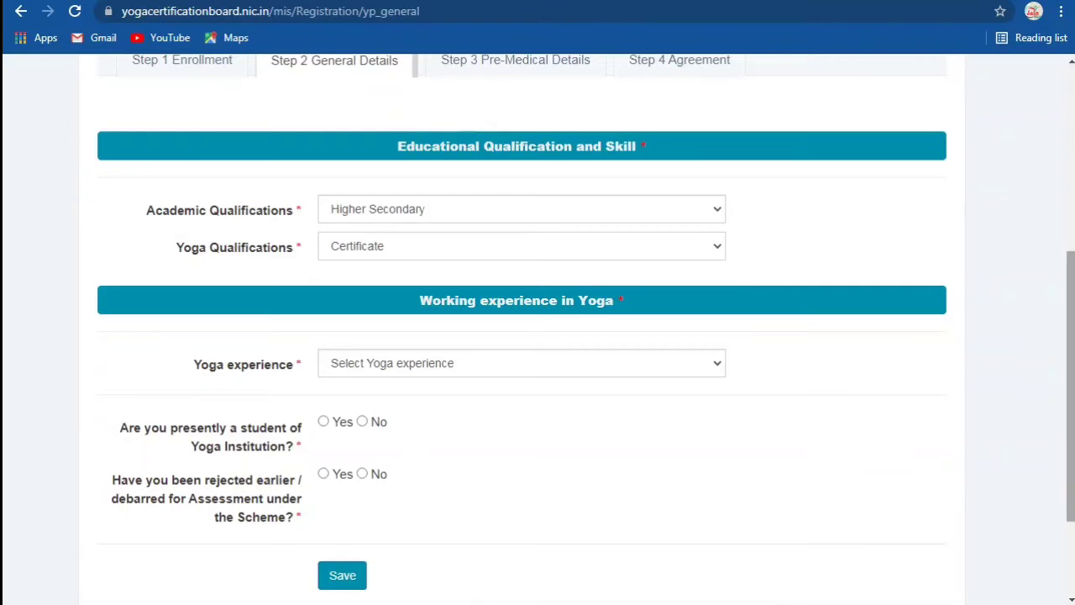
Step: Set Yoga experience to Less than one year
scroll(538, 336, "down", 1)
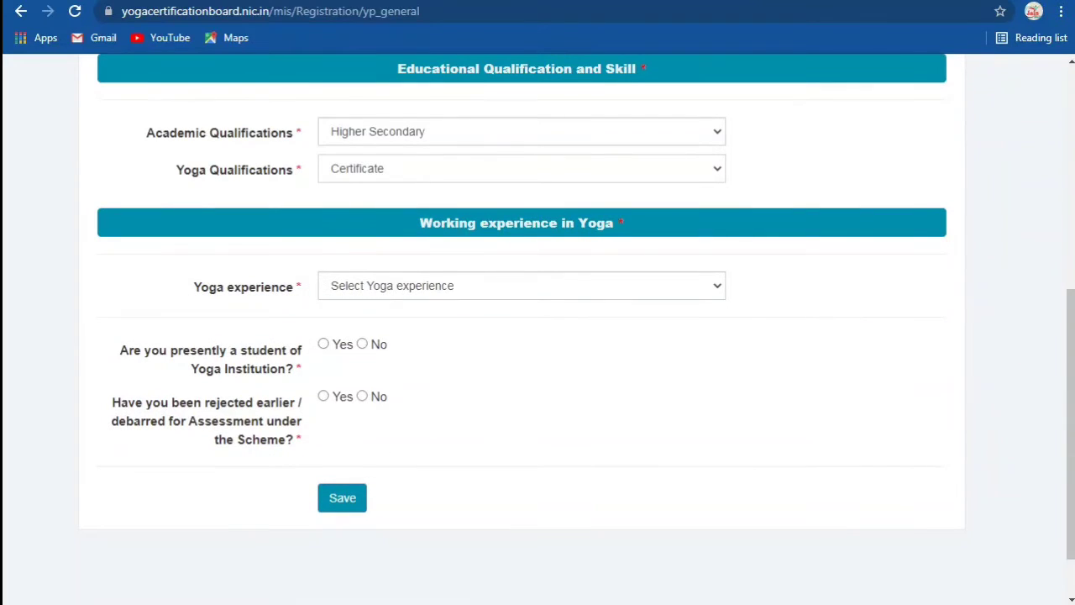
key("Tab")
key("alt+Down")
key("Down")
key("Down")
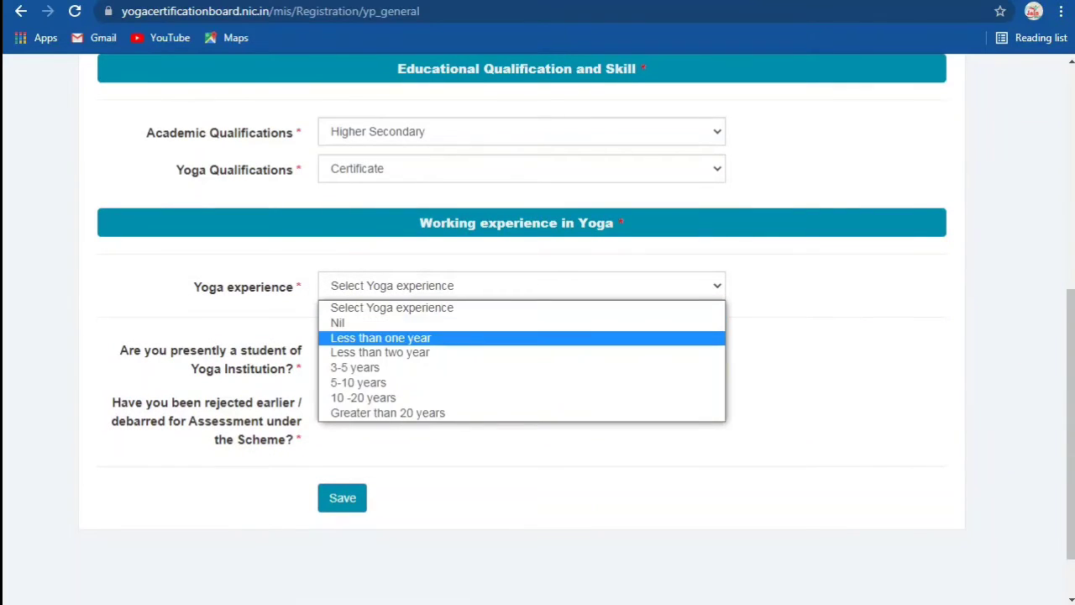
key("Down")
key("Up")
key("Return")
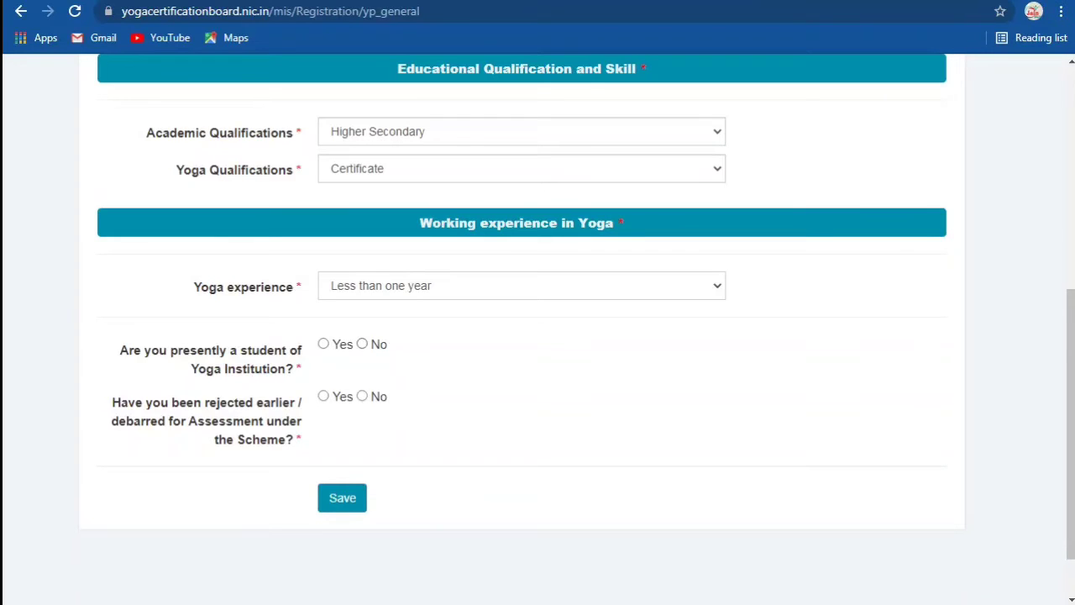
Step: Answer No to the student and rejected/debarred questions, then save General Details
left_click(362, 344)
left_click(342, 497)
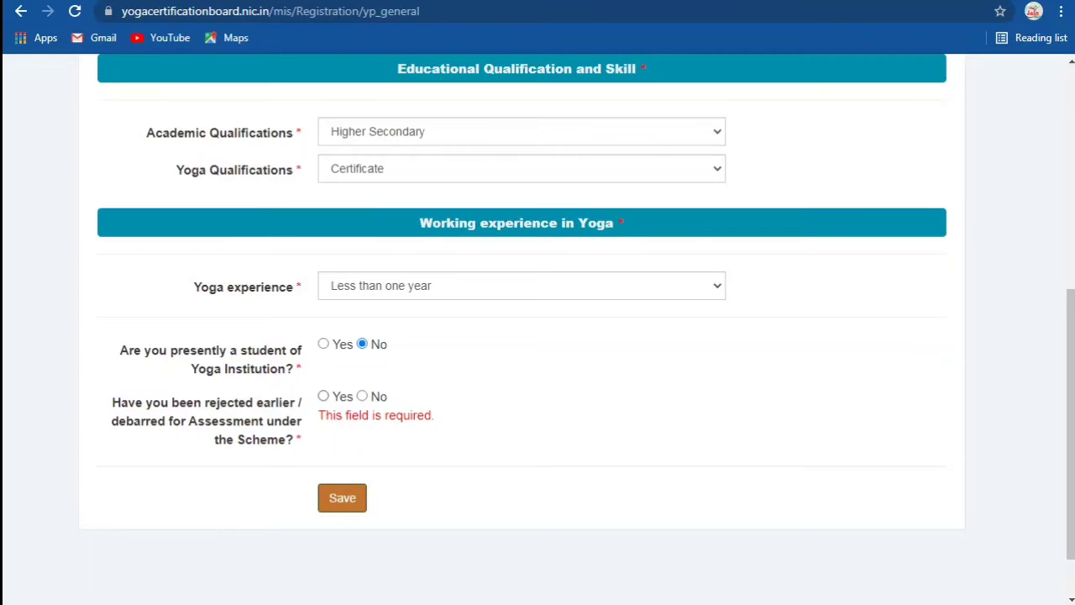
left_click(362, 396)
left_click(341, 497)
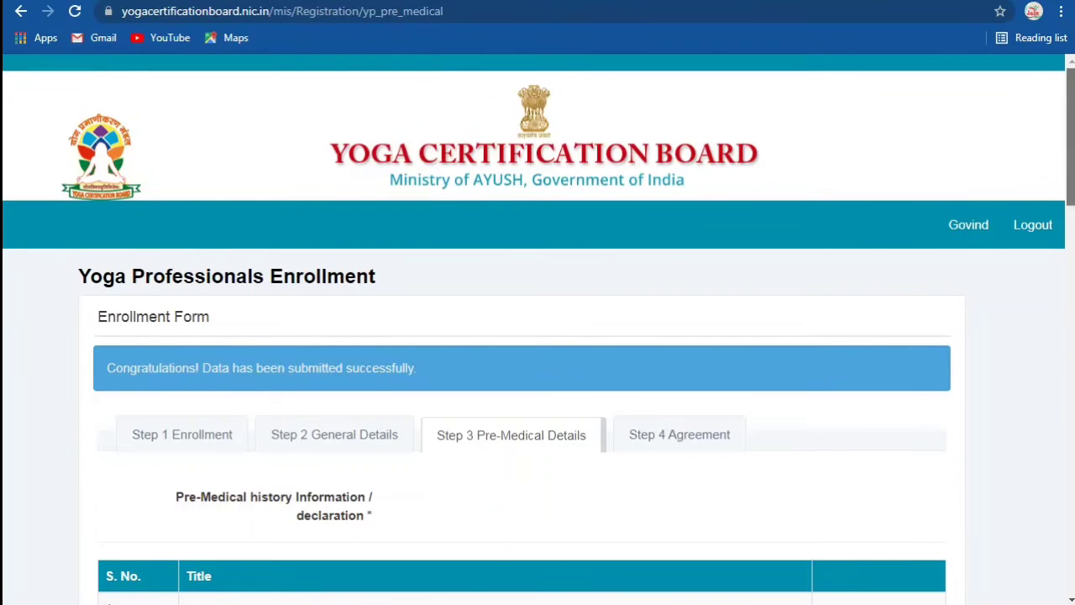
Step: Select No for family-history Heart ailment, Diabetes, Mental illness and Tuberculosis in the pre-medical table
scroll(537, 335, "down", 3)
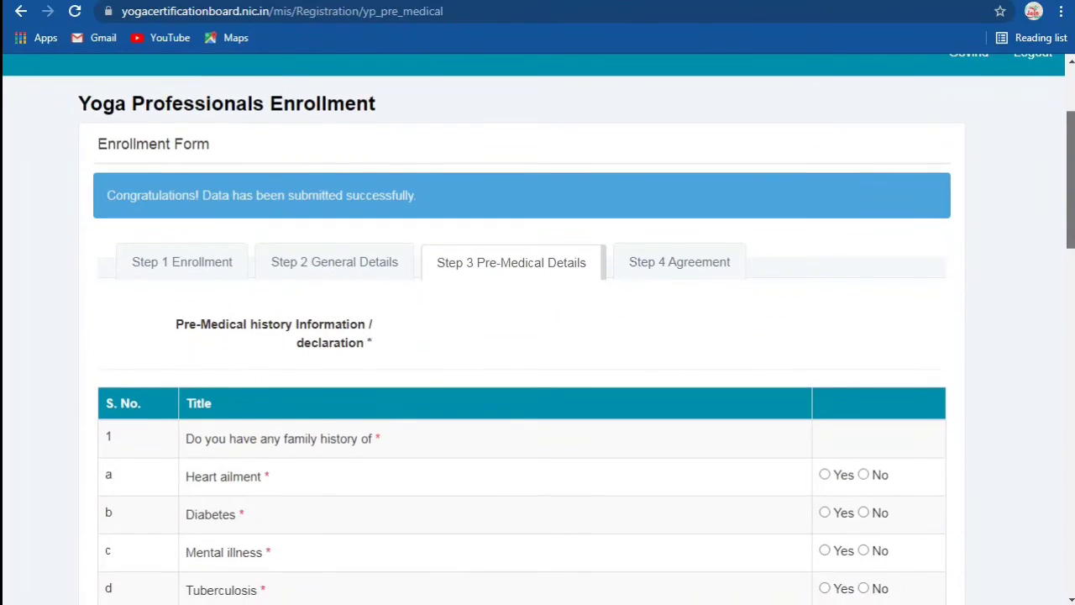
scroll(537, 336, "down", 2)
scroll(537, 336, "down", 2)
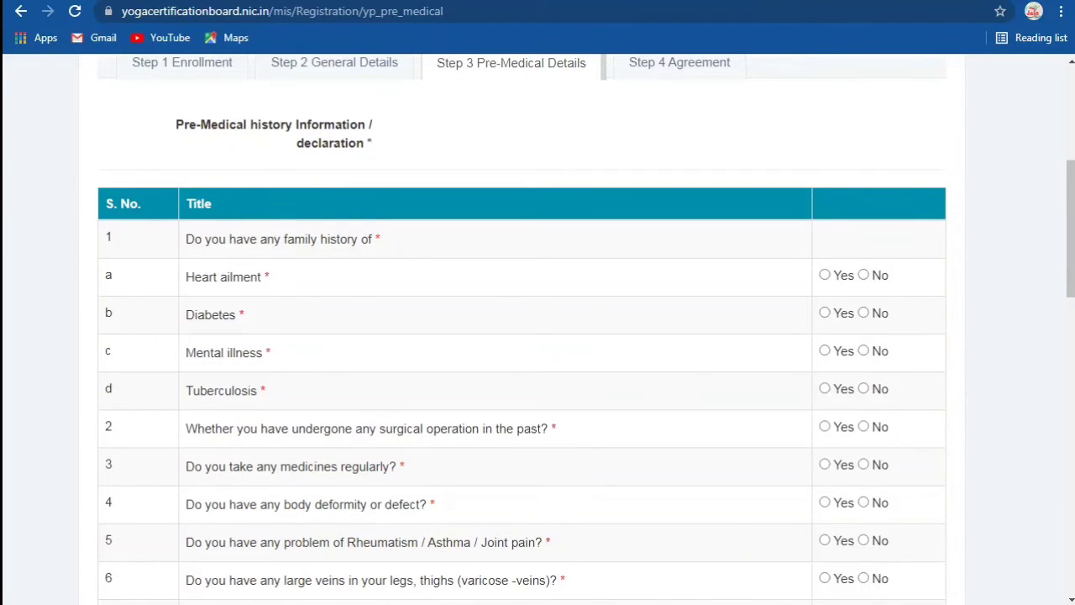
left_click(862, 275)
left_click(862, 313)
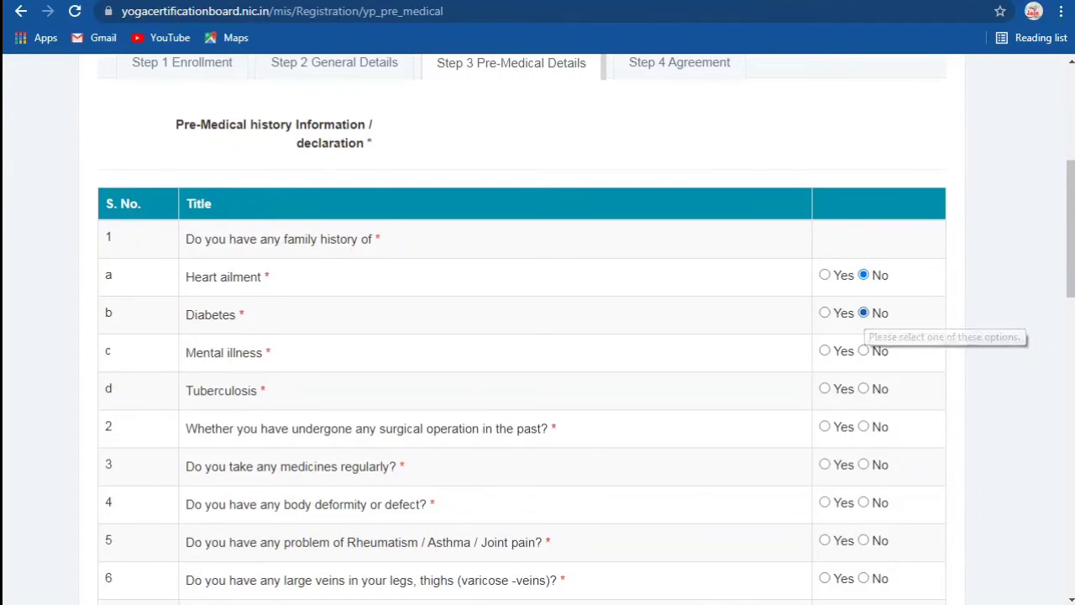
scroll(537, 335, "down", 1)
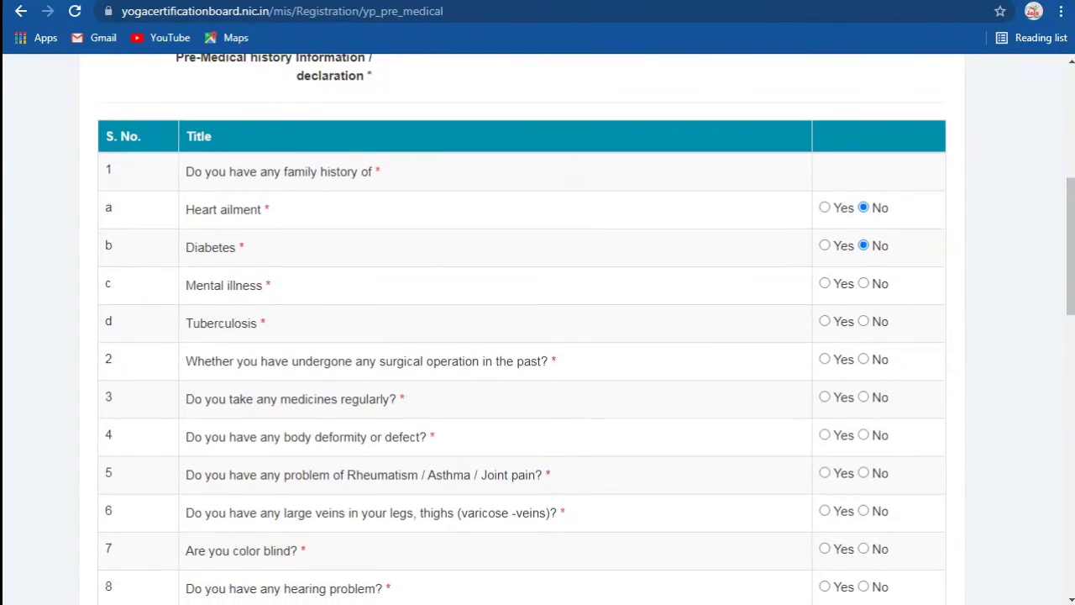
left_click(862, 283)
left_click(863, 321)
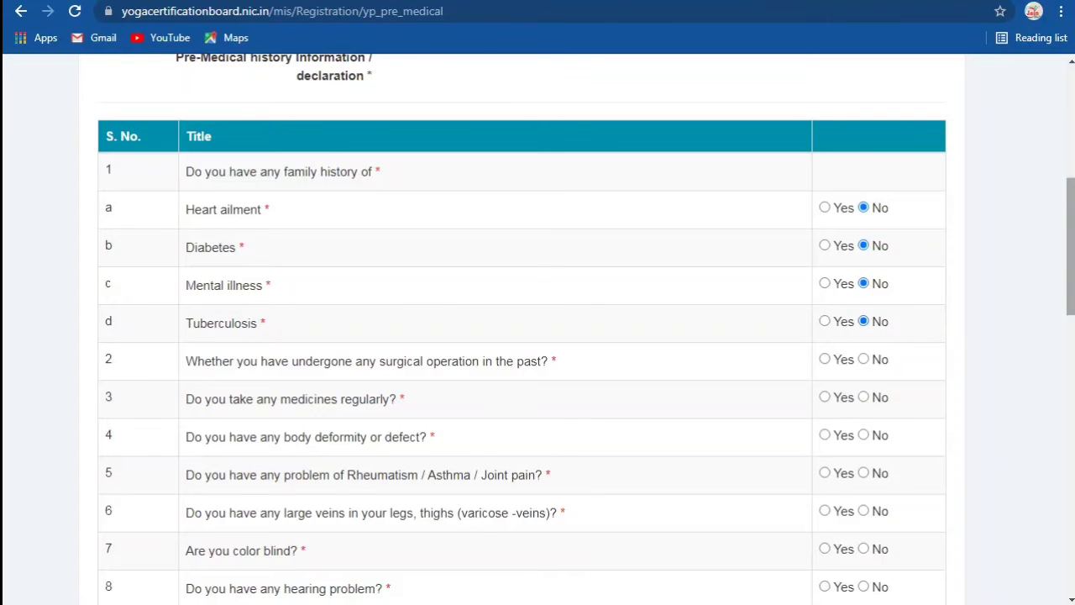
Step: Answer No to past surgery, regular medicines, body deformity, colour blindness, hearing problem and skin disorder
scroll(863, 321, "down", 1)
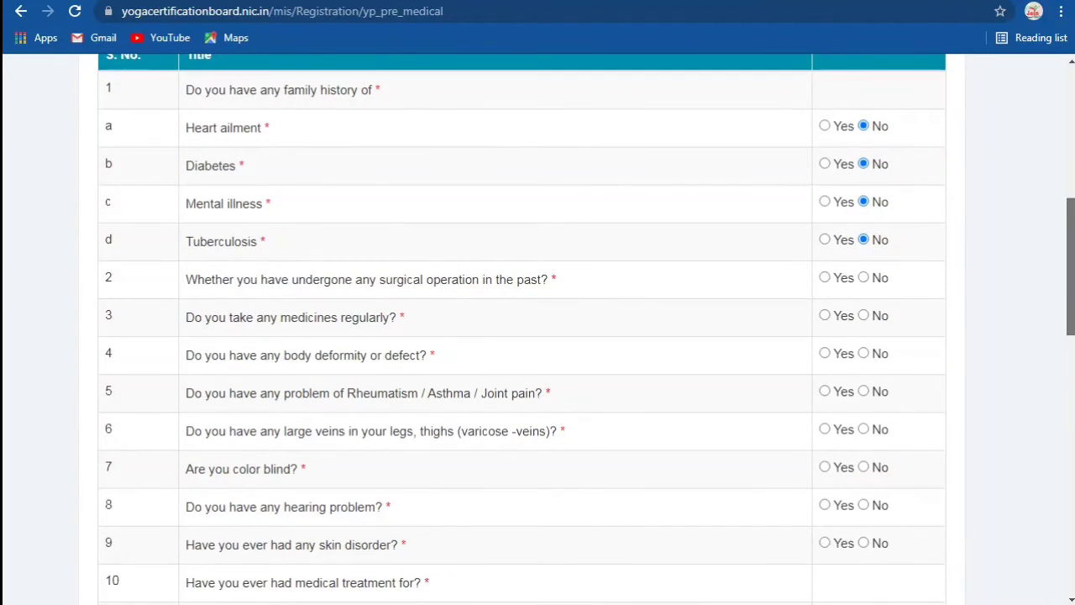
scroll(523, 329, "down", 1)
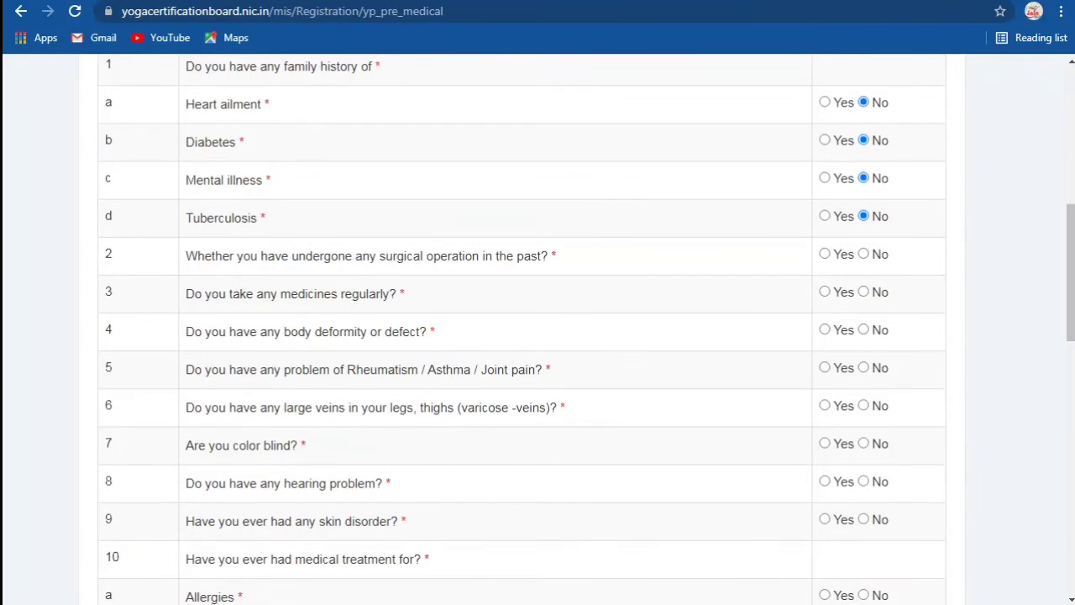
left_click(863, 253)
left_click(863, 291)
left_click(864, 329)
scroll(538, 329, "down", 1)
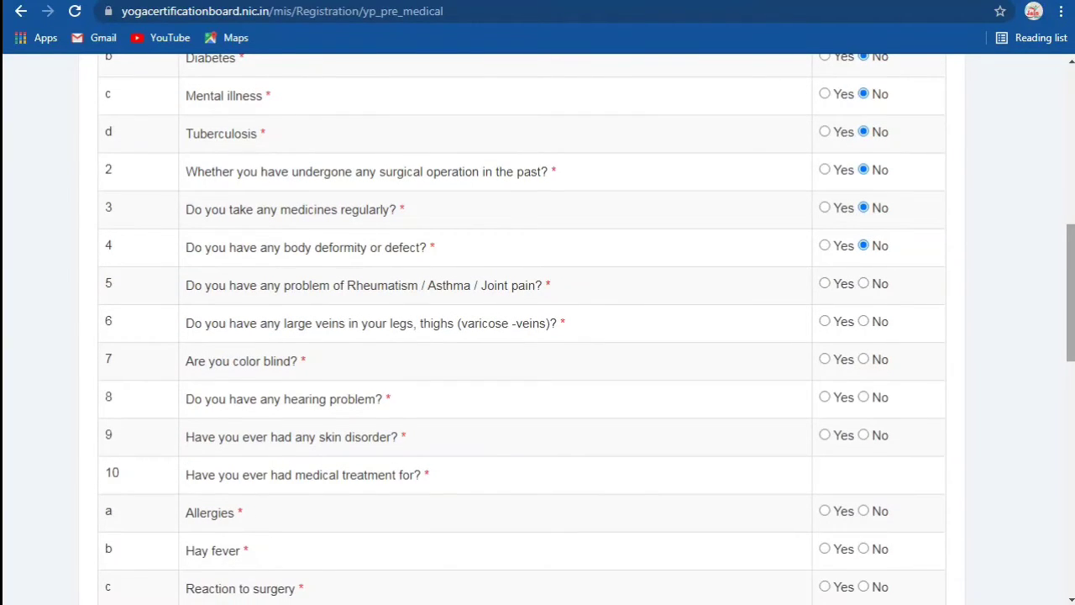
left_click(863, 358)
left_click(863, 396)
left_click(863, 434)
Step: Mark Allergies Yes, and Hay fever, reaction to surgery, reaction to medicine and Sprain No
scroll(537, 336, "down", 4)
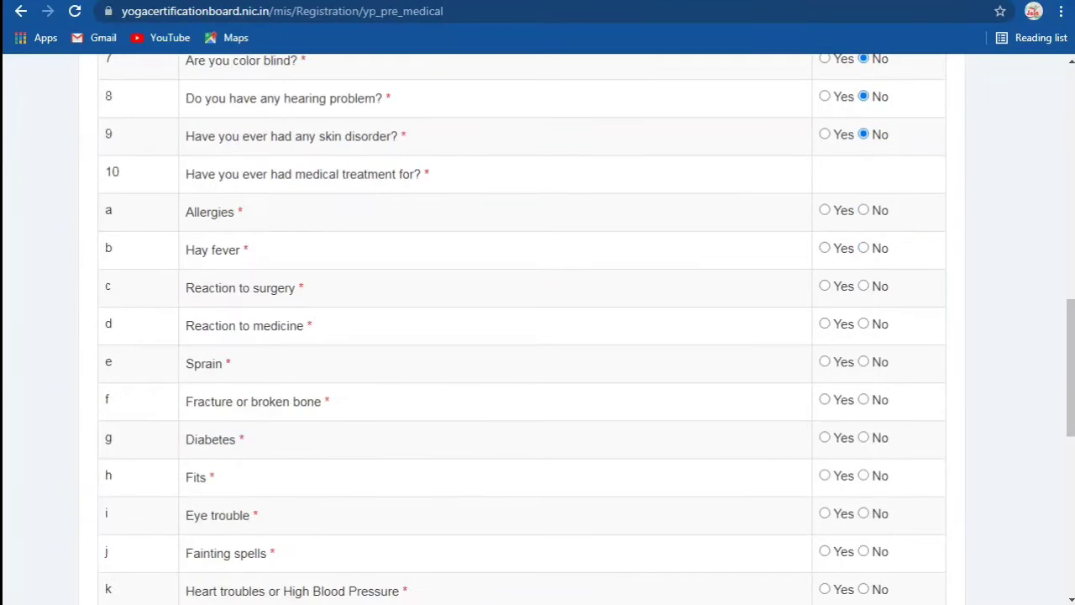
left_click(823, 210)
left_click(864, 248)
left_click(863, 285)
left_click(863, 323)
left_click(863, 361)
Step: Answer No for fracture, diabetes treatment, fits, eye trouble and fainting spells
scroll(863, 361, "down", 3)
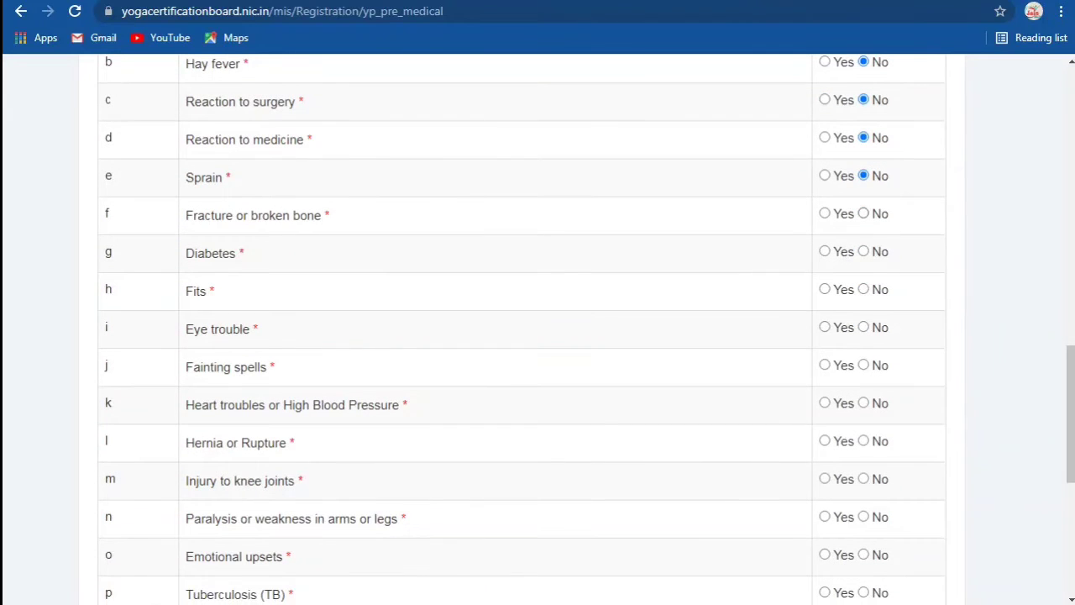
left_click(864, 213)
left_click(863, 251)
left_click(863, 289)
left_click(863, 326)
left_click(863, 365)
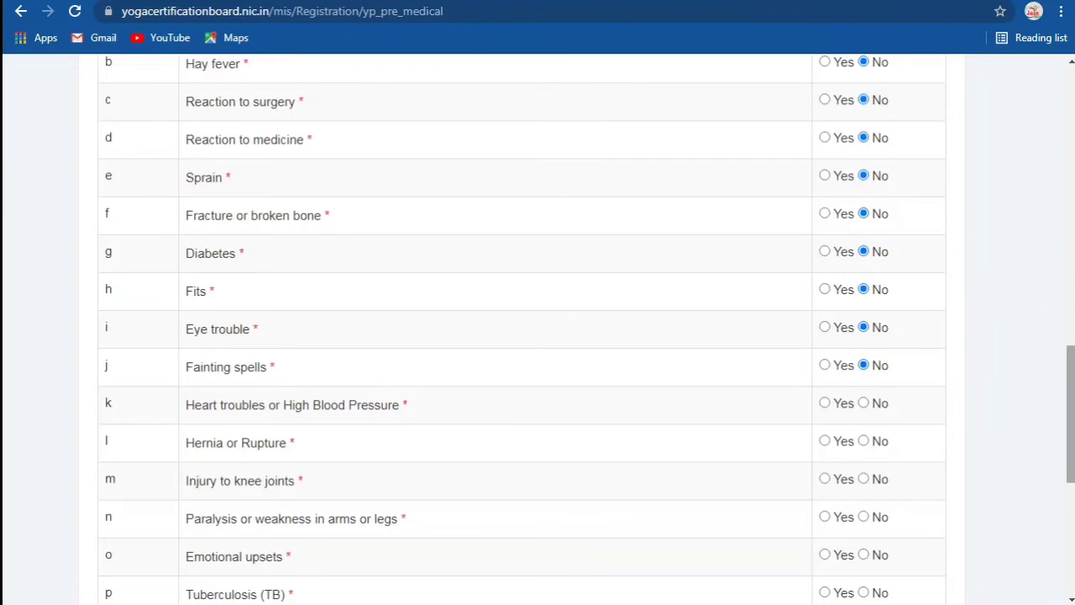
Step: Answer No for heart trouble/high BP, hernia, knee injury, paralysis, emotional upsets, TB and rheumatism
scroll(538, 328, "down", 3)
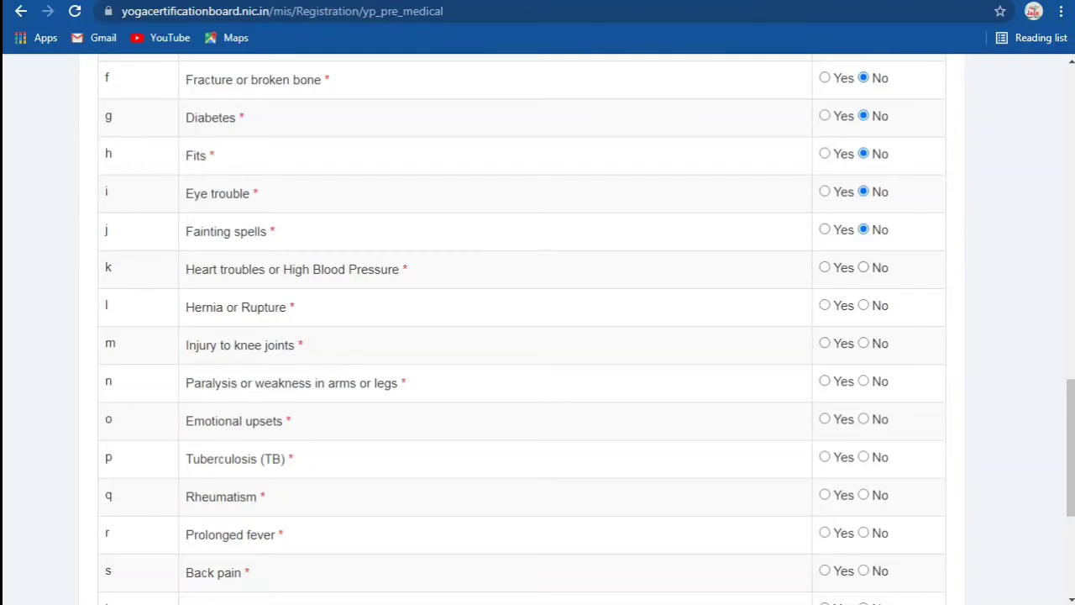
left_click(864, 267)
left_click(864, 305)
left_click(863, 343)
left_click(863, 381)
left_click(863, 418)
left_click(863, 456)
left_click(863, 494)
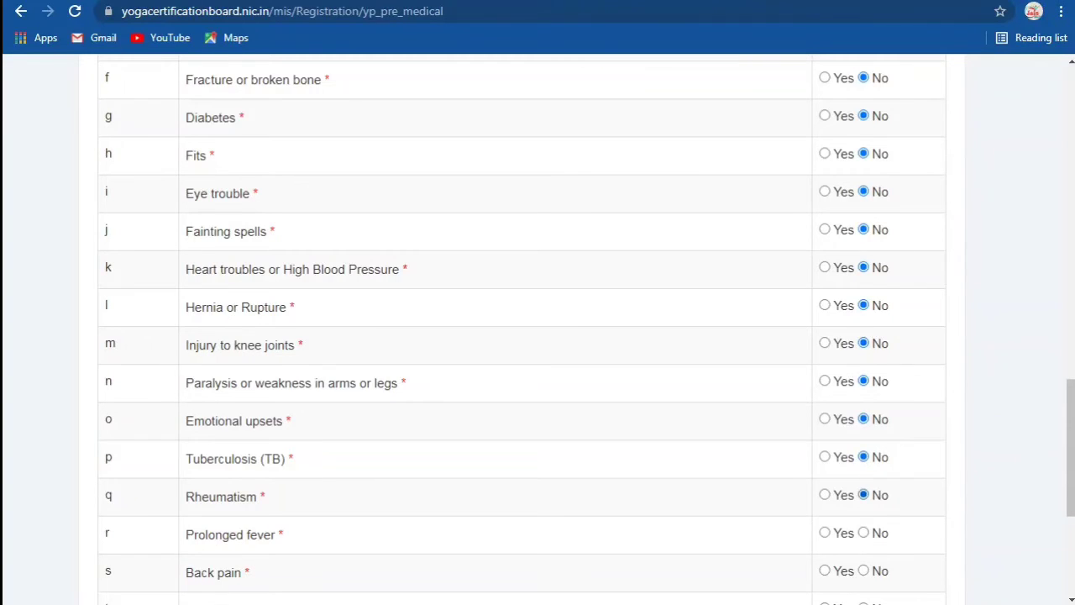
Step: Answer No for prolonged fever, back pain, sacroiliac and any other health condition
scroll(537, 336, "down", 2)
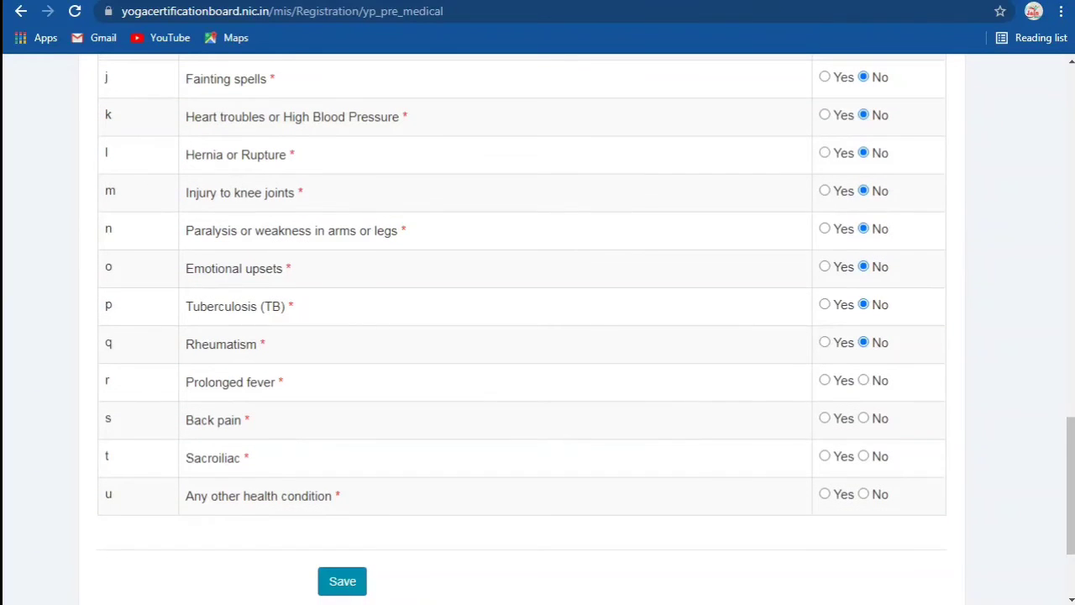
left_click(863, 380)
left_click(863, 417)
left_click(863, 456)
left_click(864, 494)
Step: Review the answered pre-medical form and save the details
scroll(537, 336, "down", 2)
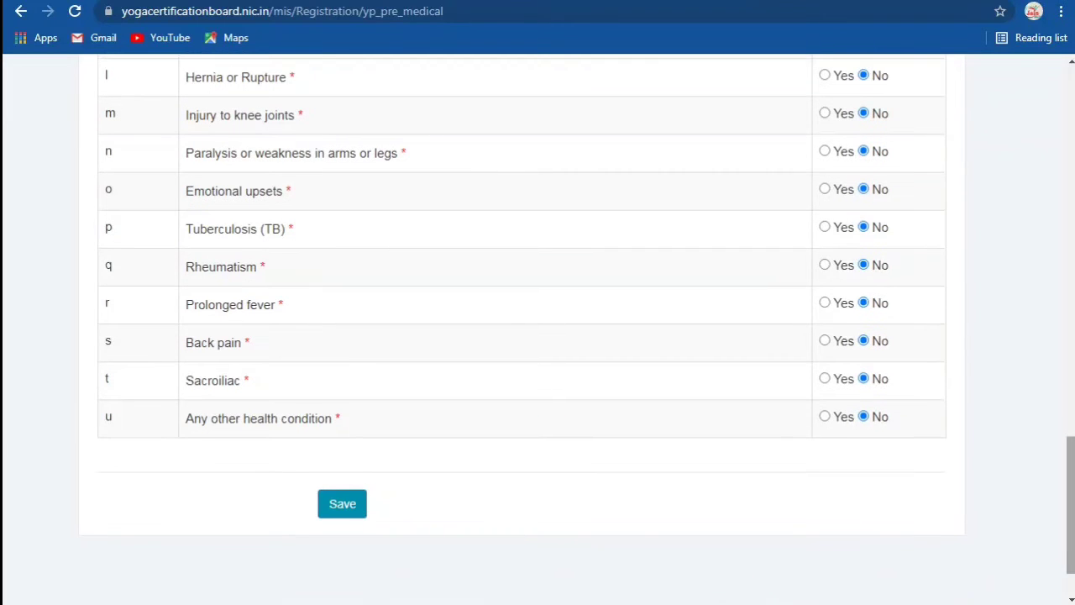
scroll(538, 336, "up", 3)
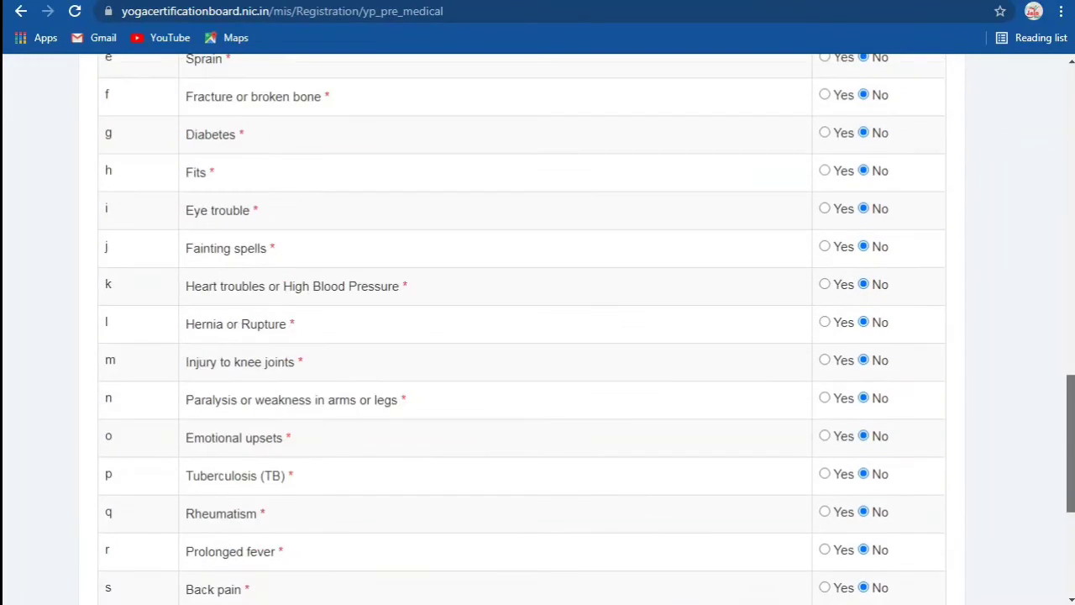
scroll(537, 336, "up", 10)
scroll(537, 336, "up", 1)
scroll(537, 336, "down", 2)
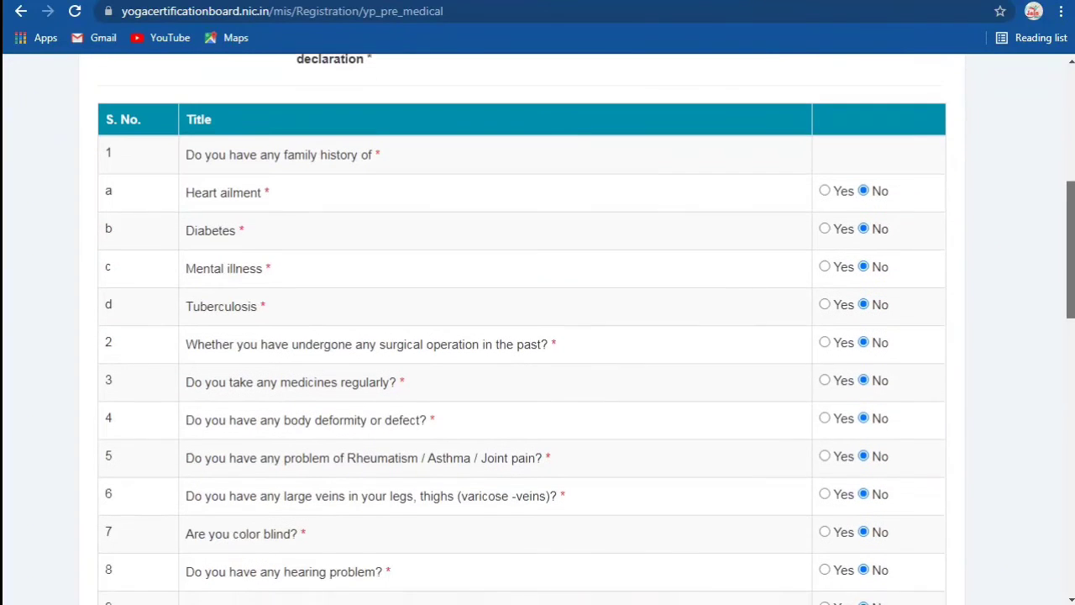
scroll(538, 336, "down", 6)
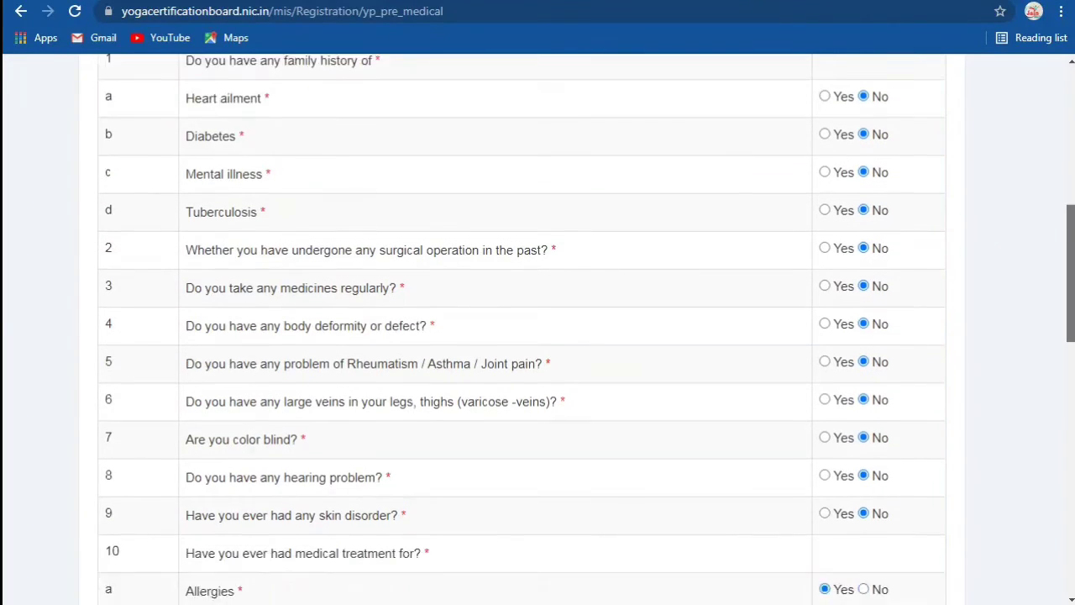
scroll(537, 336, "down", 1)
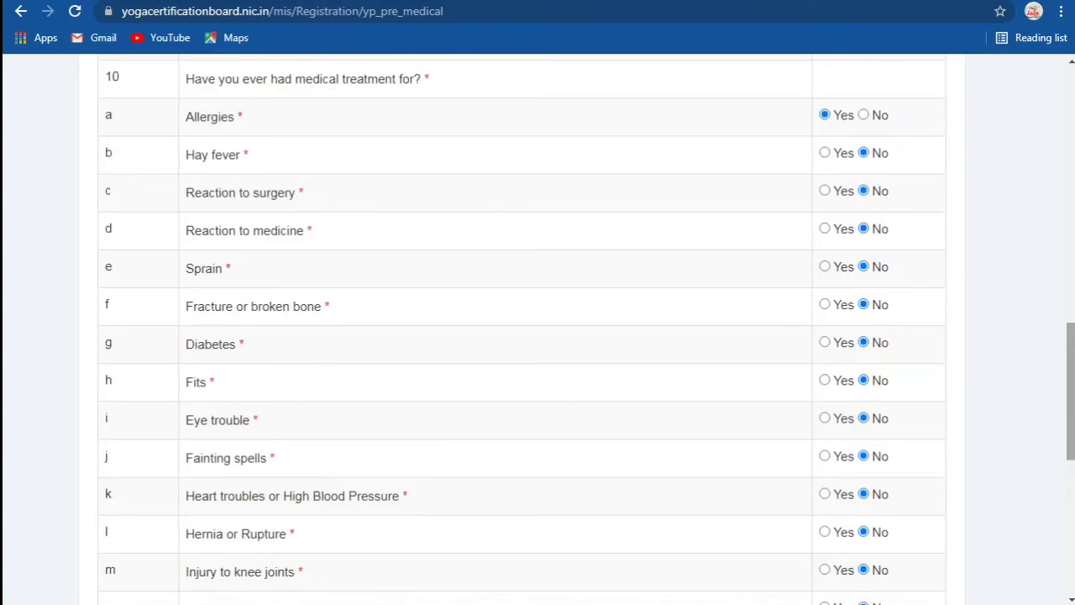
scroll(537, 336, "down", 5)
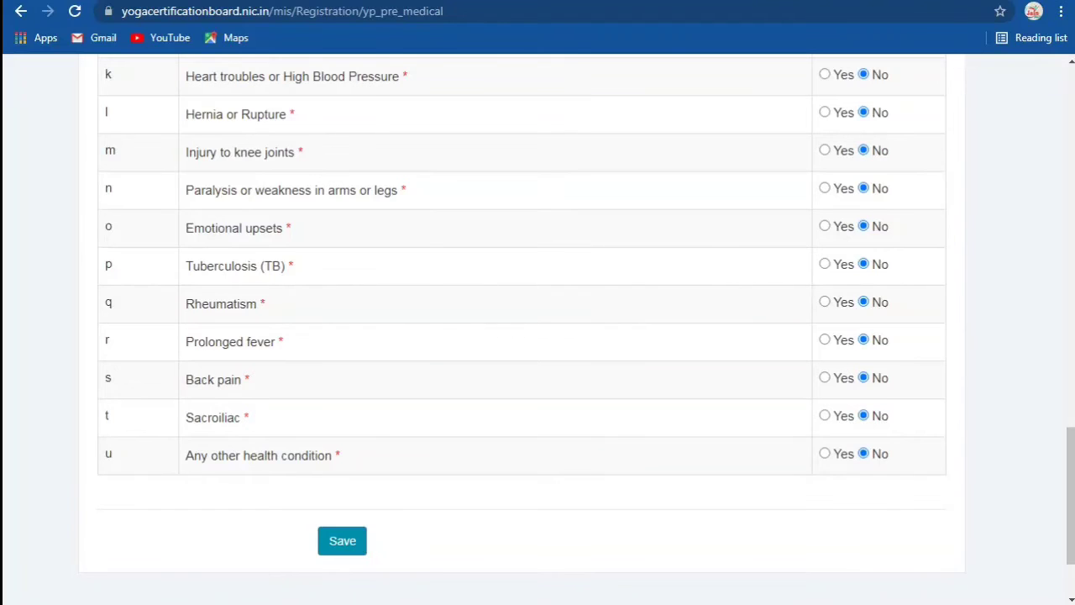
left_click(342, 540)
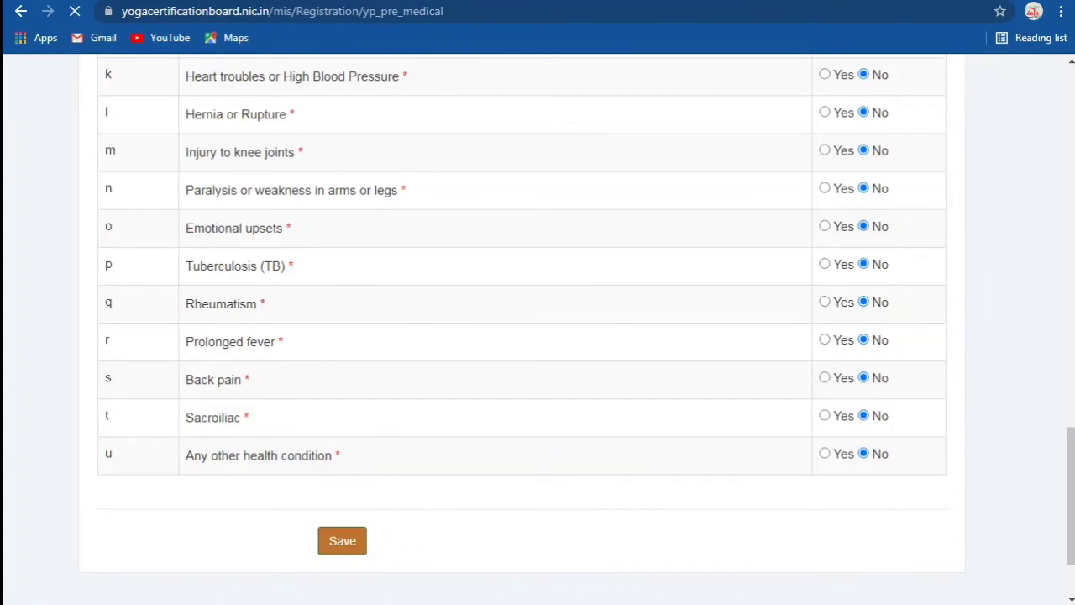
Step: Scroll down the Registration Profile to view the Yoga Professional Details
scroll(537, 328, "down", 1)
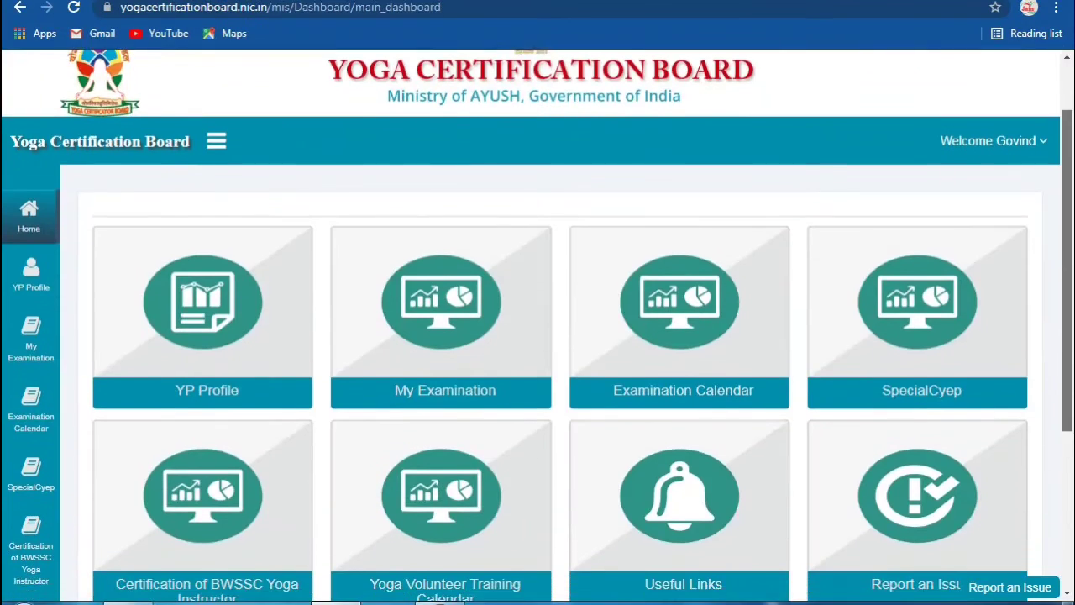
scroll(537, 327, "down", 1)
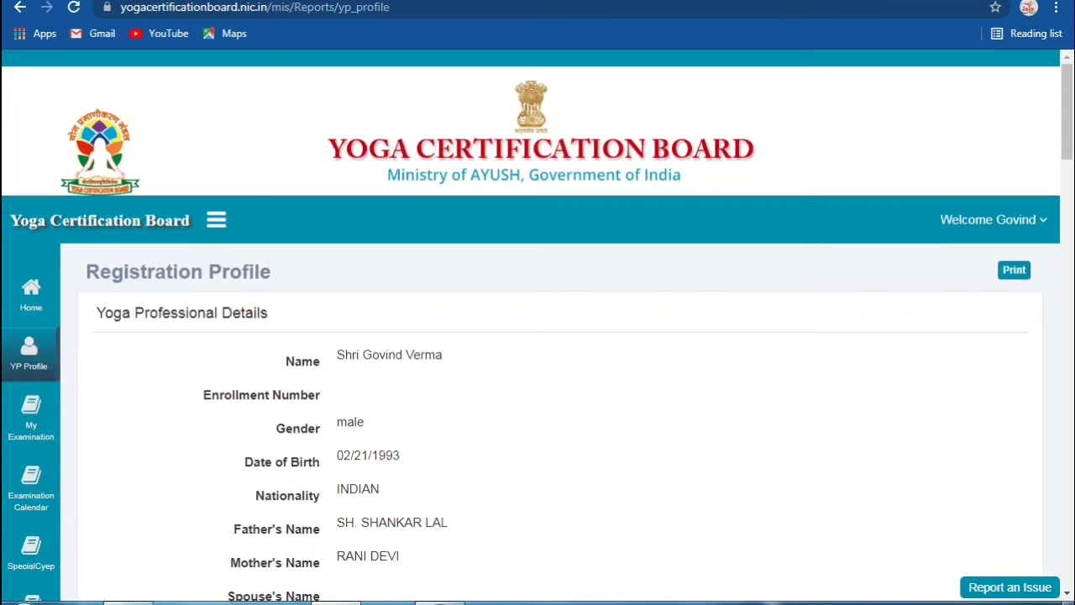
Step: Scroll through the registration profile details, then go back to the Home dashboard
scroll(537, 328, "down", 2)
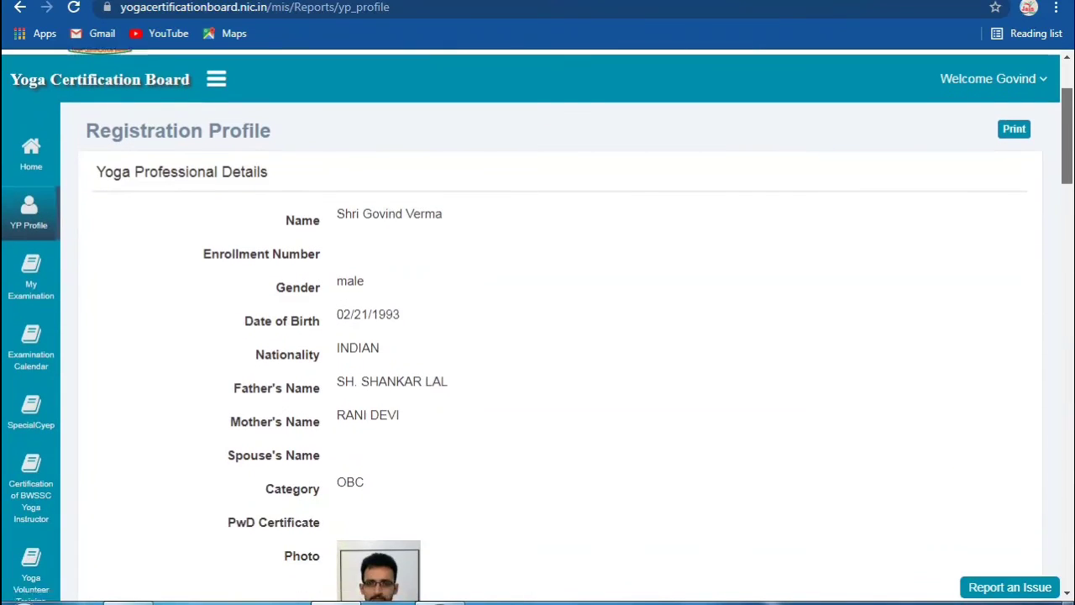
scroll(537, 324, "down", 10)
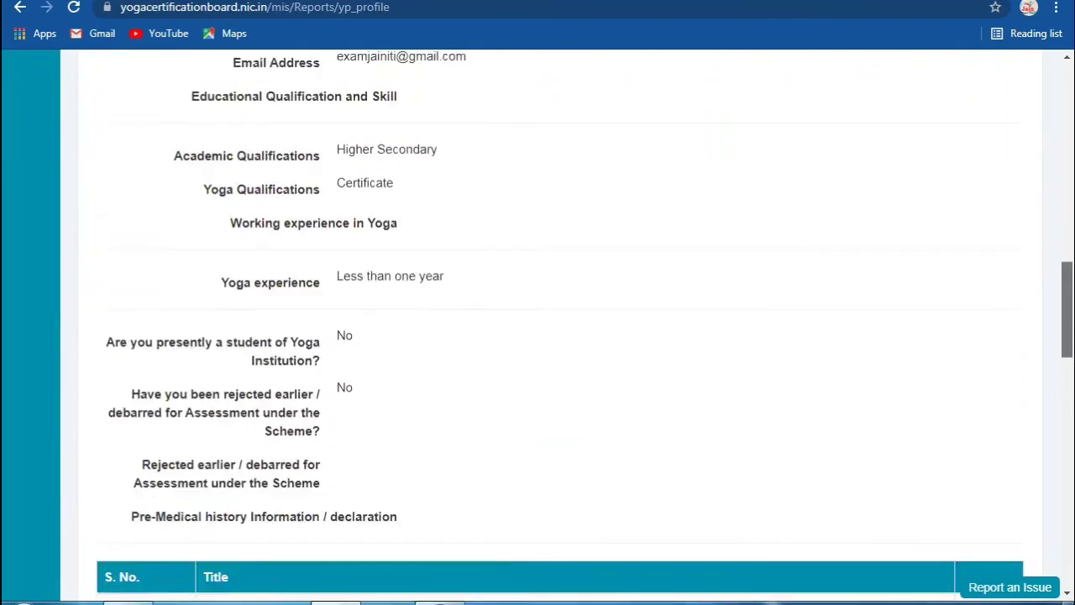
scroll(537, 327, "down", 3)
scroll(538, 328, "up", 10)
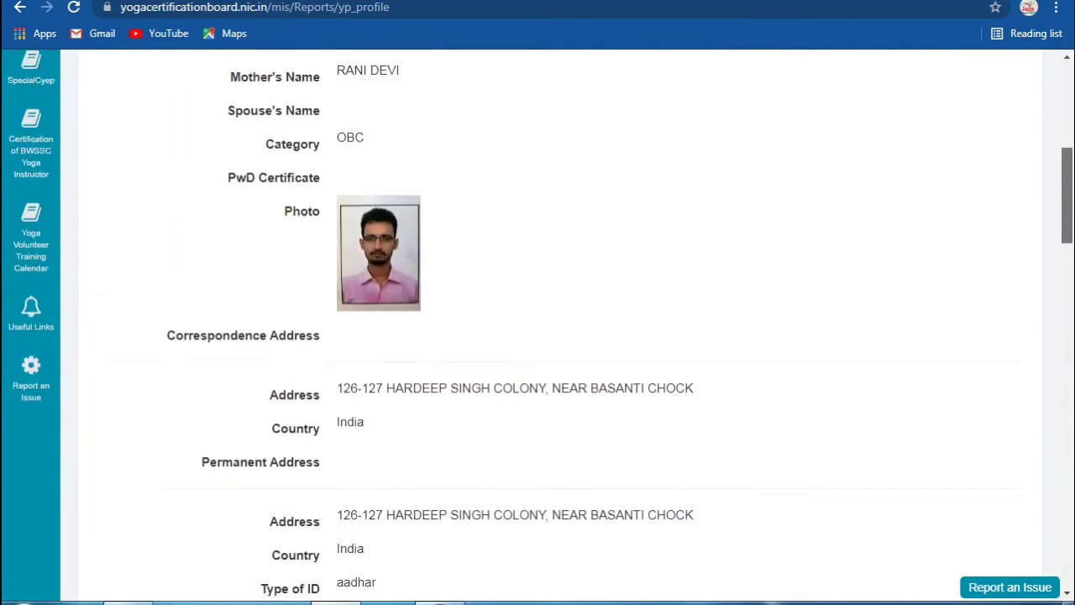
scroll(537, 328, "up", 6)
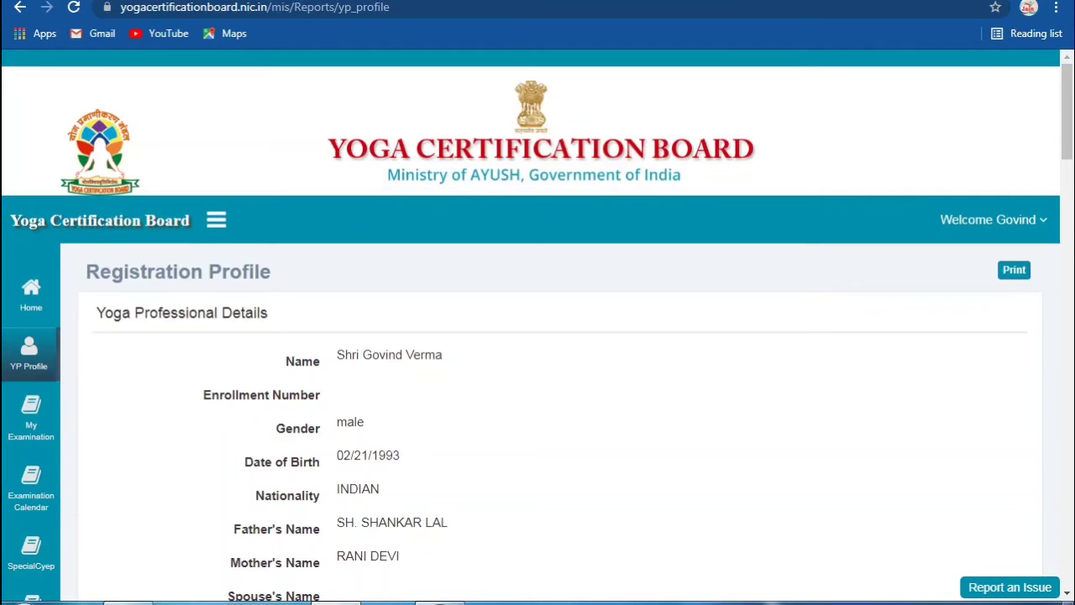
left_click(30, 295)
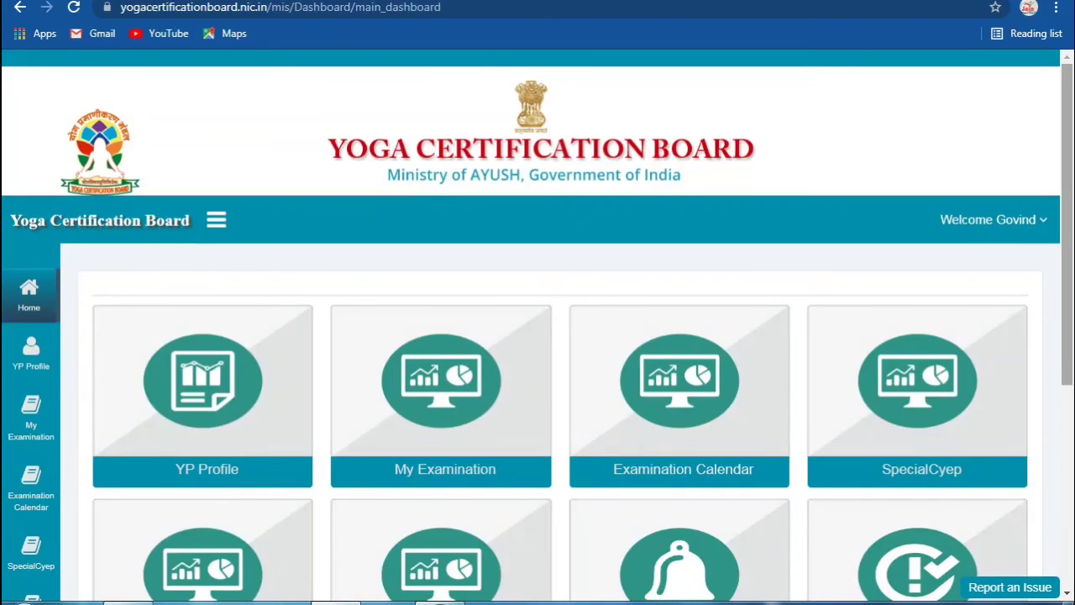
Step: Open the Examination Calendar tile from the home dashboard
scroll(537, 328, "down", 2)
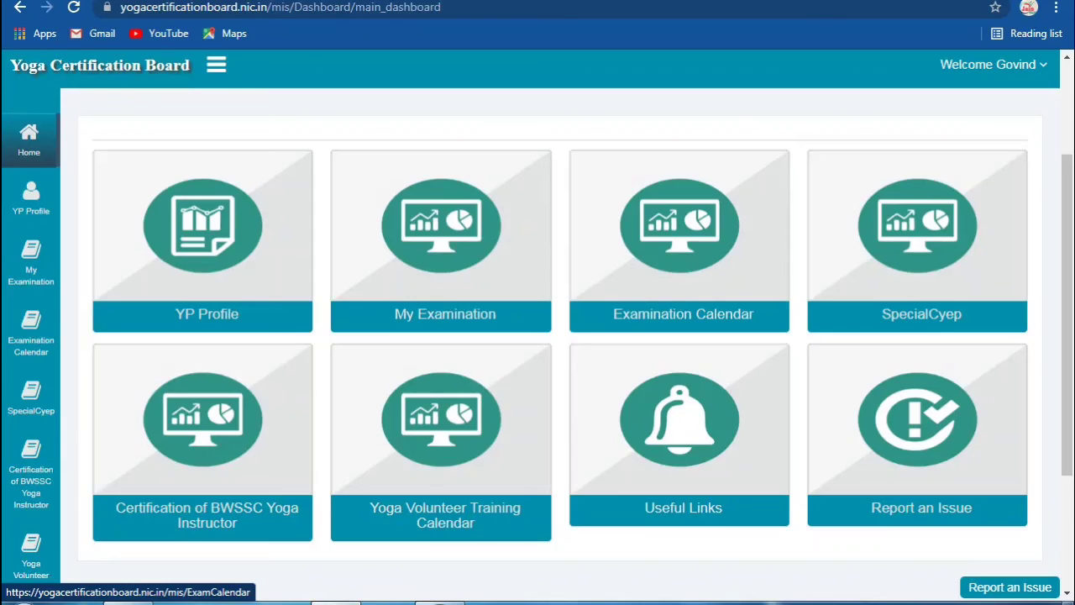
left_click(679, 235)
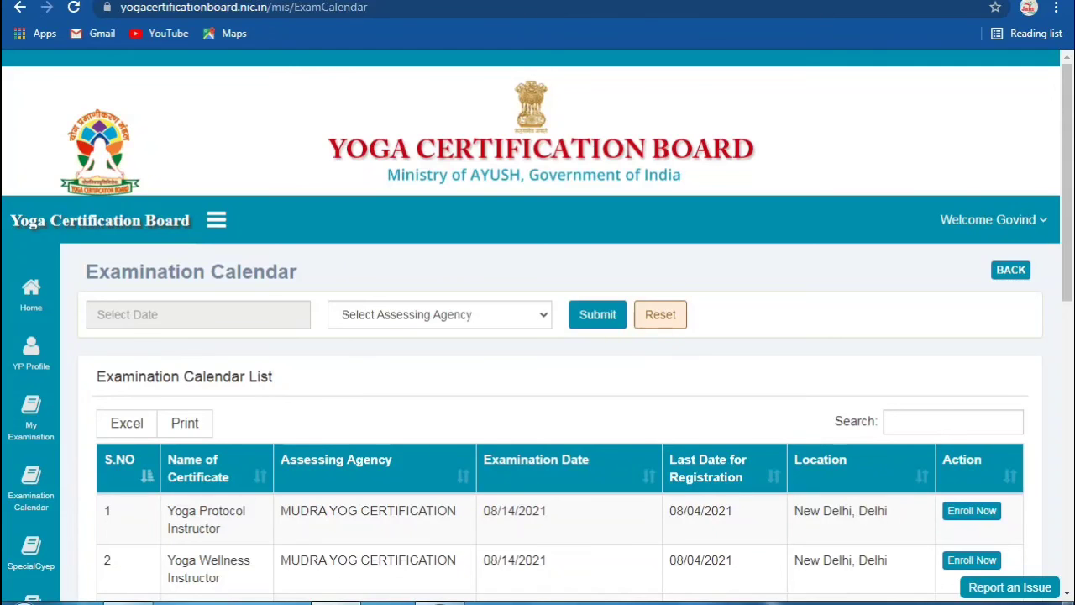
Step: Scroll down to the exam list showing MUDRA YOG CERTIFICATION exams closing 08/04/2021
scroll(538, 336, "down", 1)
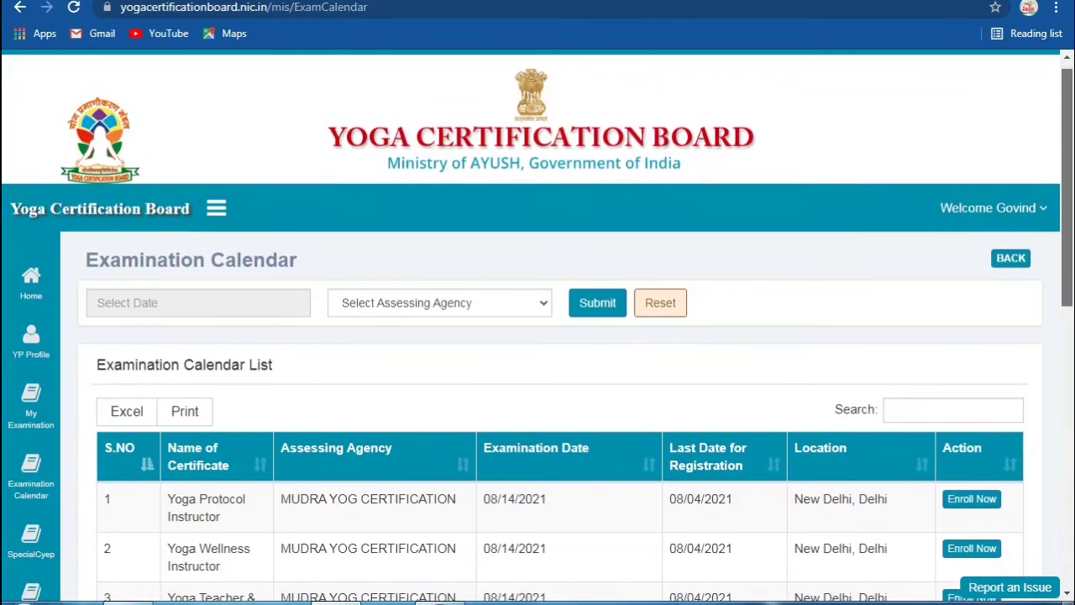
scroll(538, 336, "down", 2)
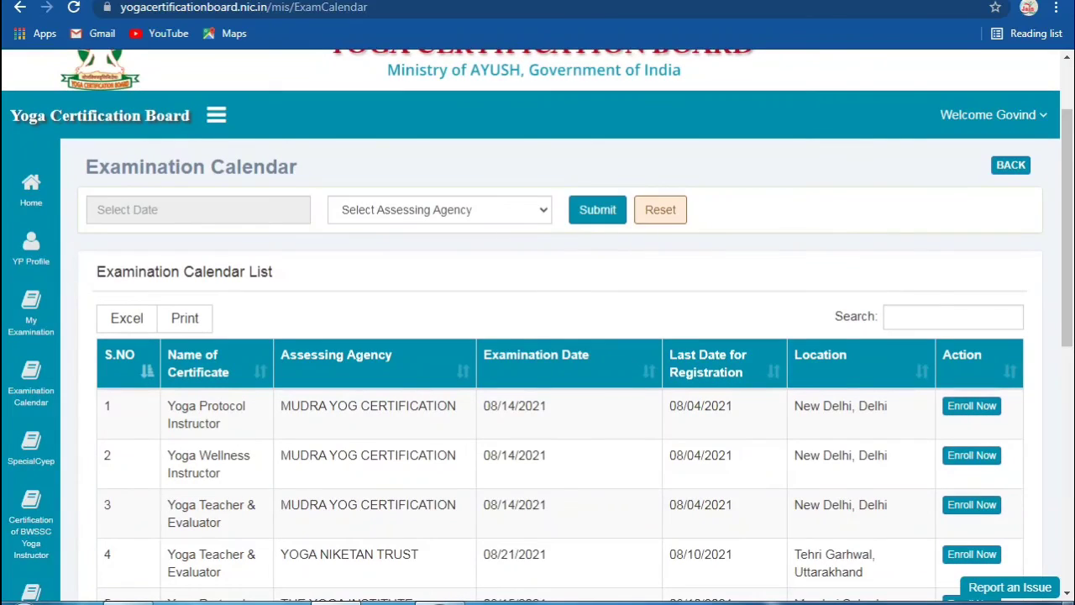
Step: Select JAIN INSTITUTE OF SKILLS as the assessing agency and submit the calendar filter
left_click(439, 209)
type("jai")
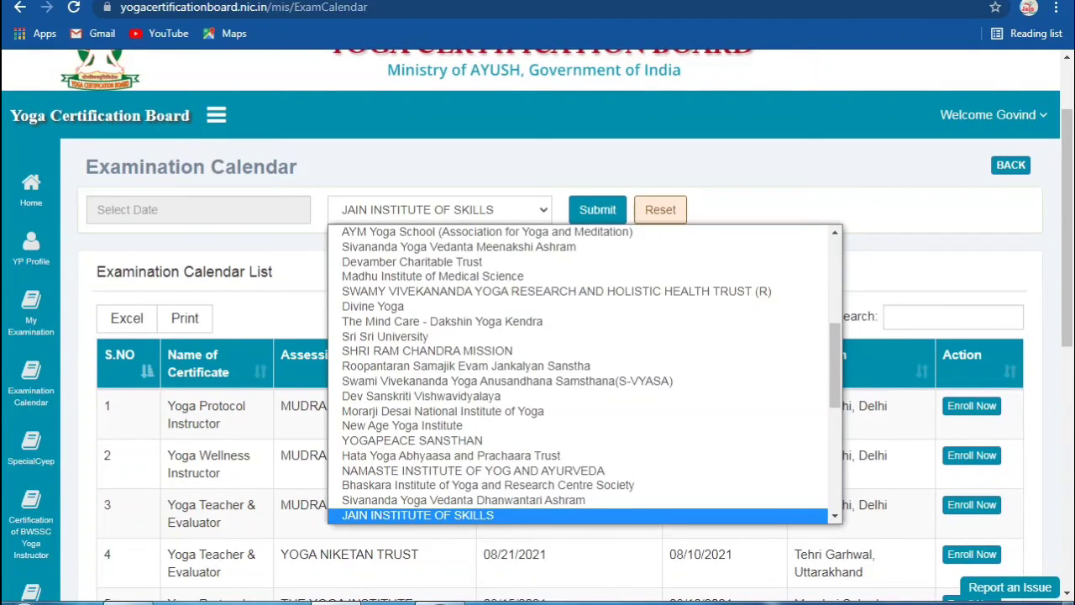
key("Down")
key("Down")
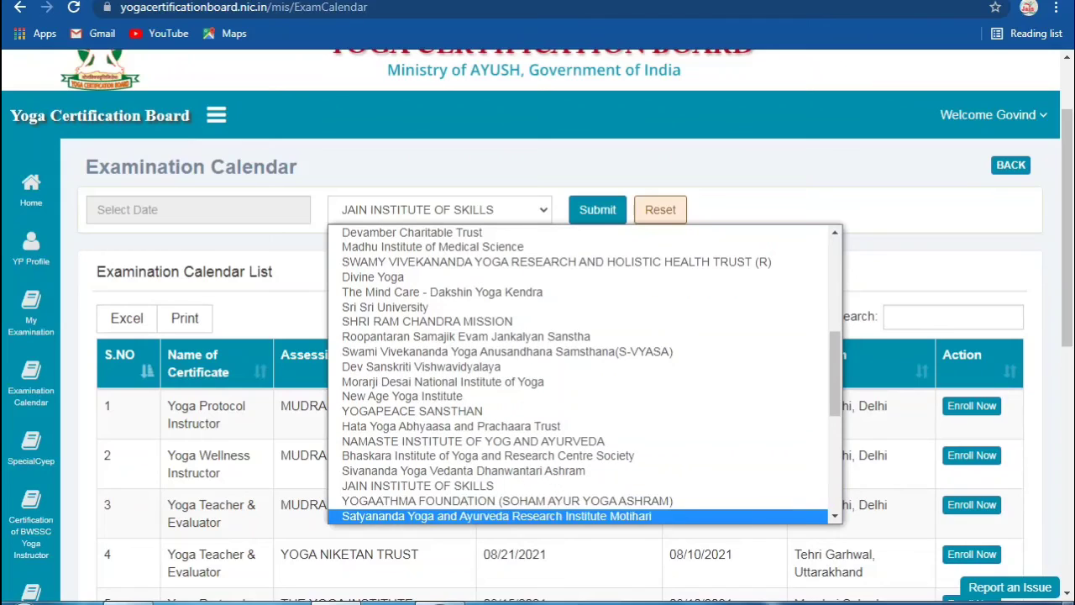
key("Up")
key("Up")
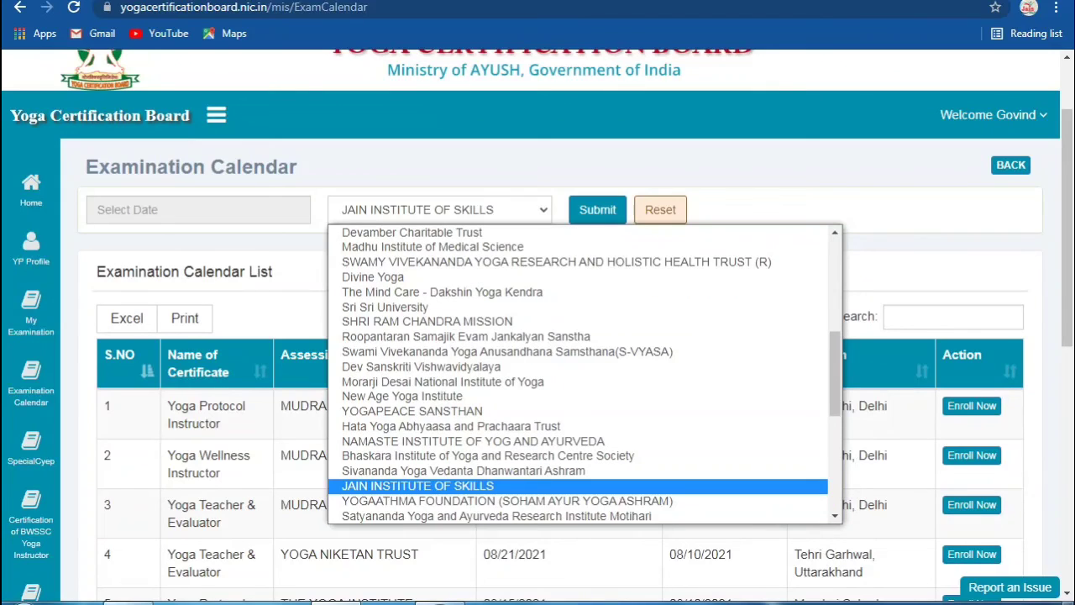
key("Up")
key("Up")
key("Up")
key("Up")
key("Down")
key("Down")
key("Down")
key("Down")
key("Down")
key("Down")
key("Up")
key("Up")
key("Up")
key("Up")
key("Up")
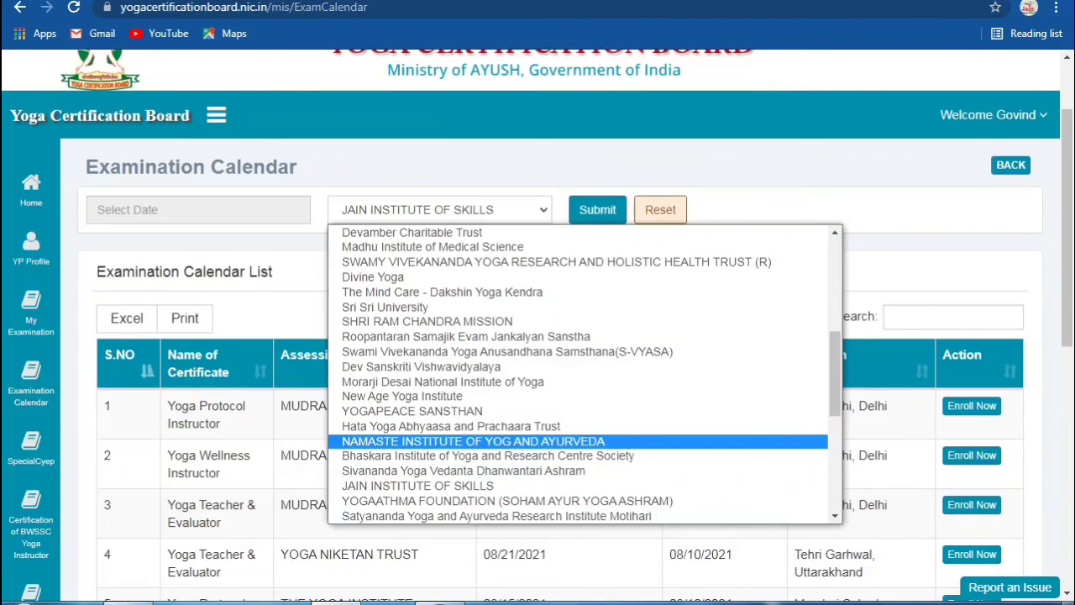
key("Down")
key("Down")
key("Down")
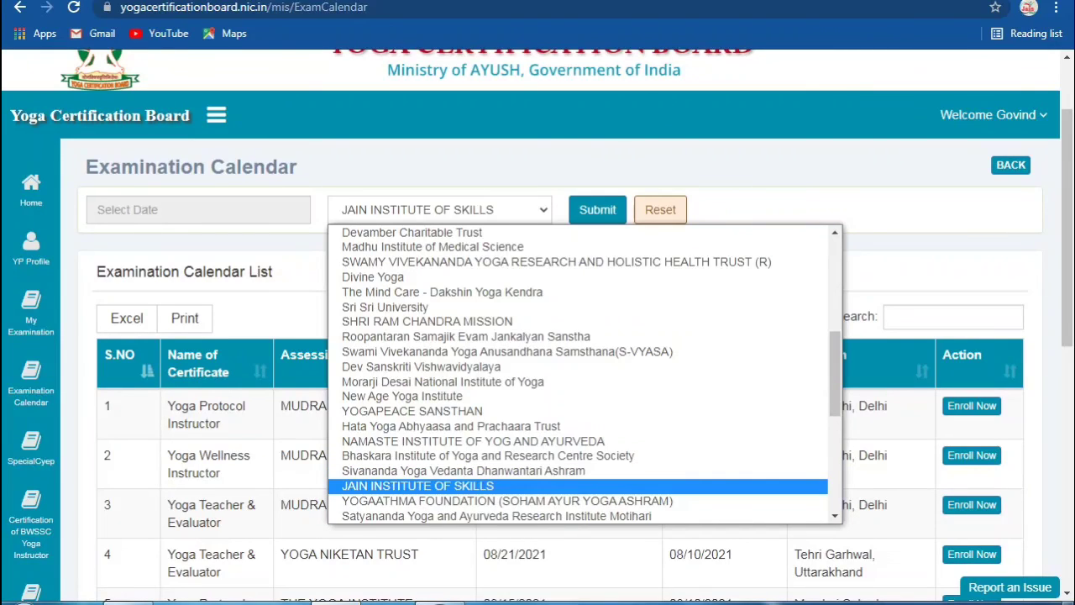
key("Return")
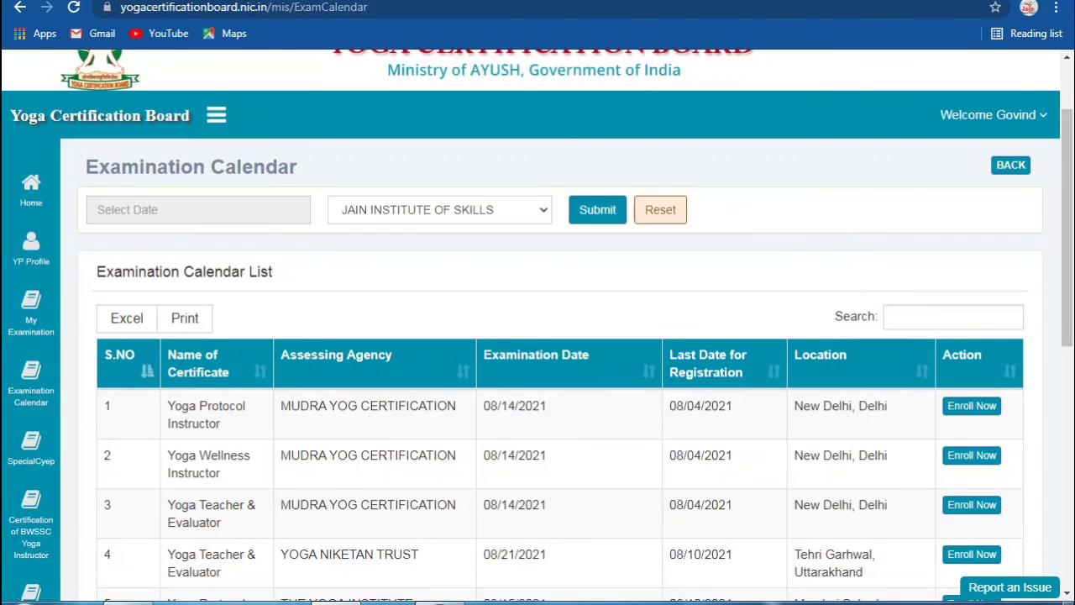
key("Tab")
key("Return")
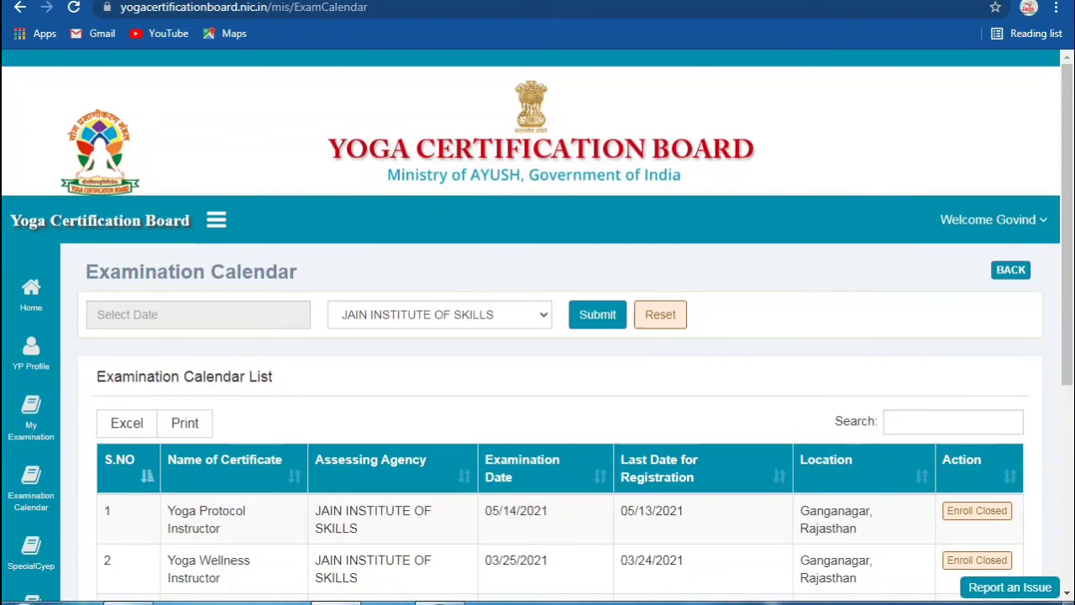
scroll(538, 325, "down", 3)
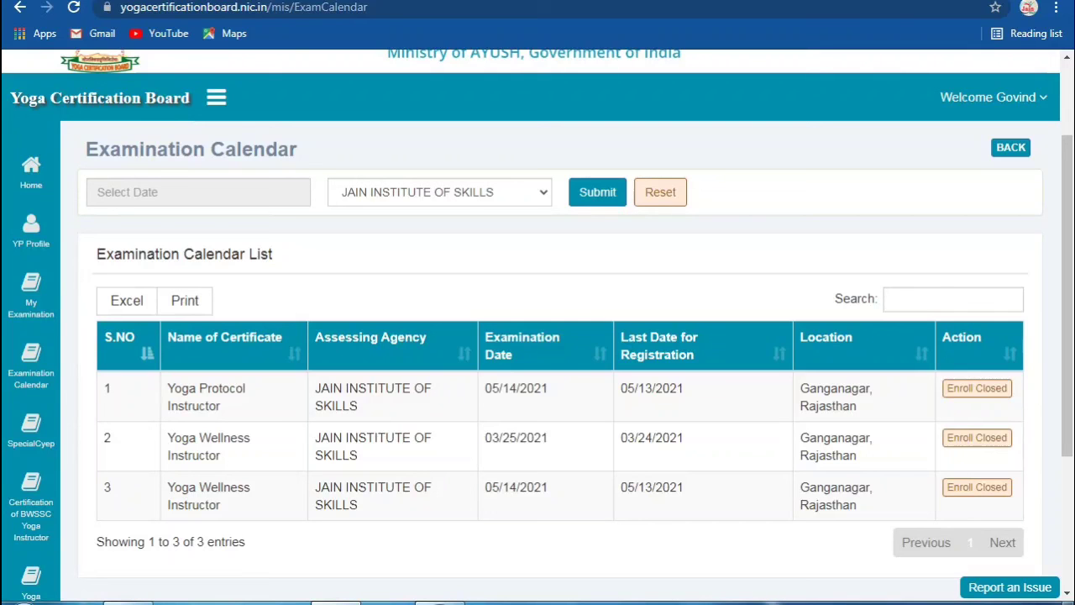
scroll(537, 328, "up", 1)
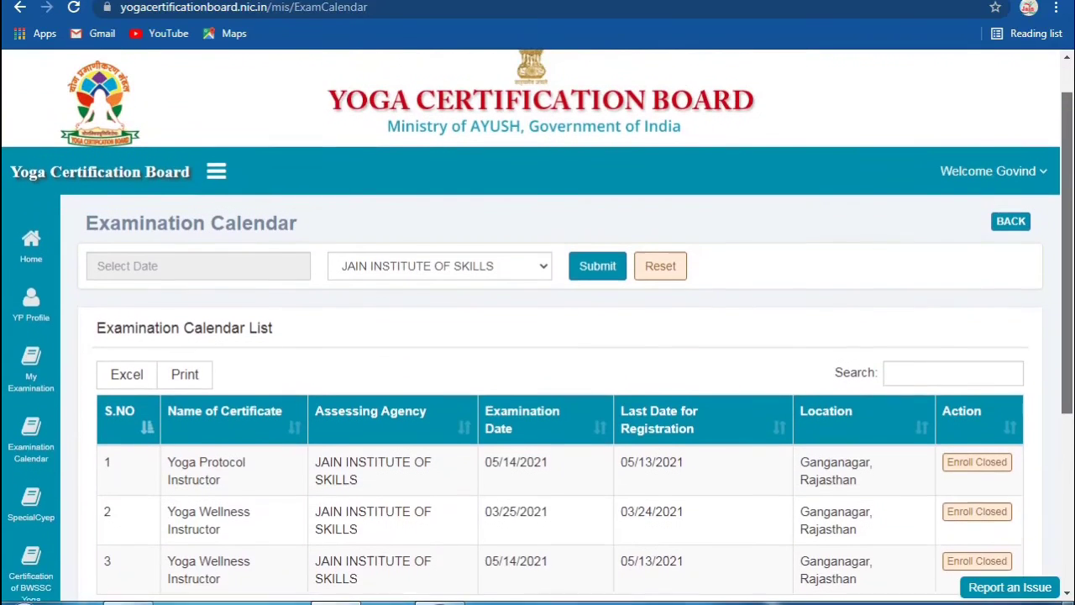
scroll(538, 327, "down", 1)
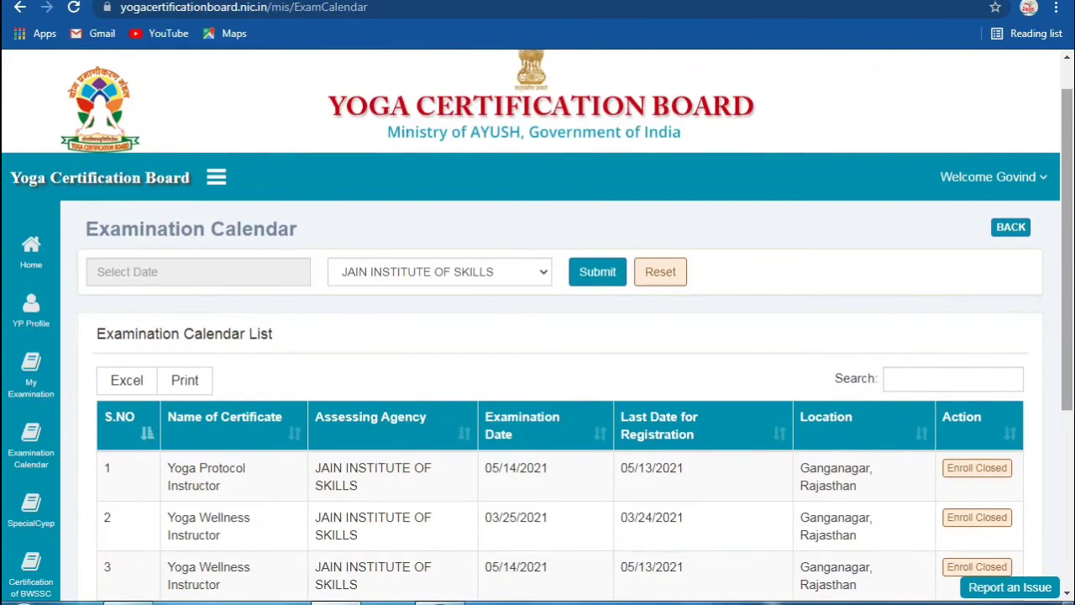
scroll(537, 328, "up", 1)
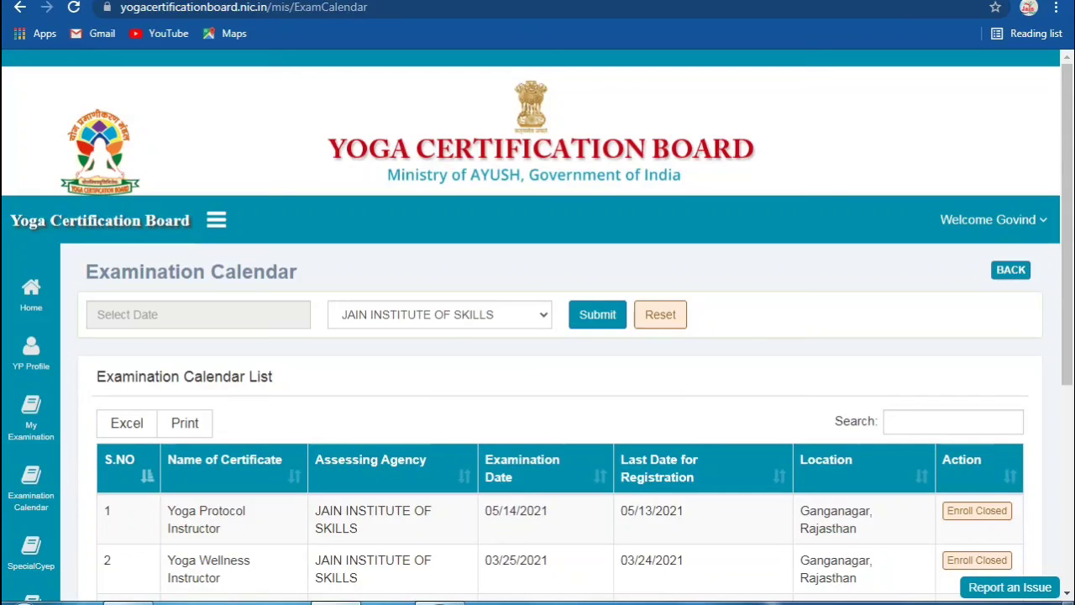
Step: Log out from the Welcome account menu and focus the Username field on the login form
left_click(991, 219)
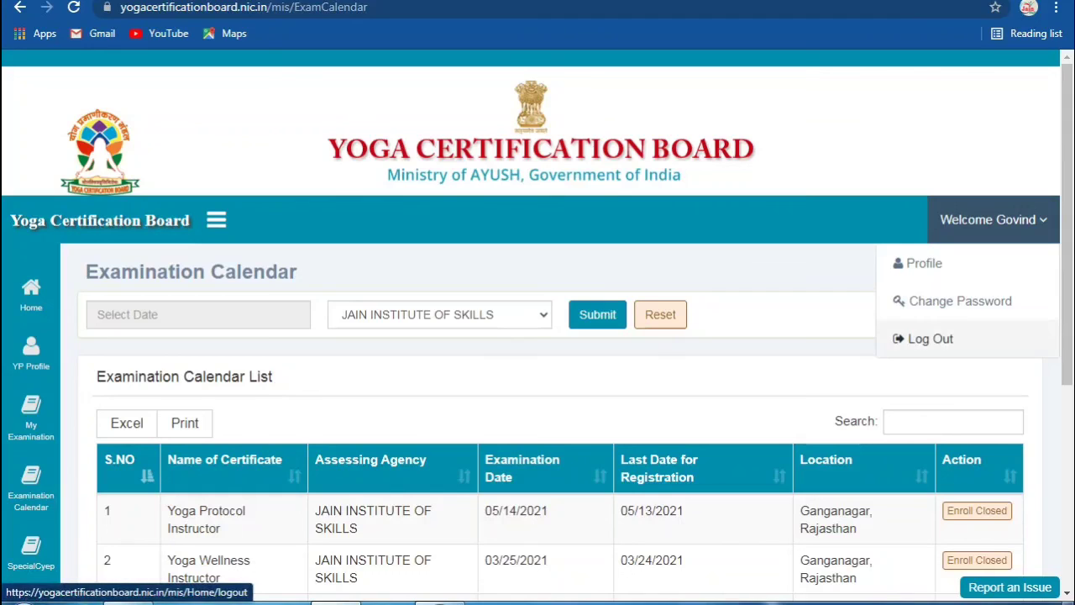
left_click(929, 338)
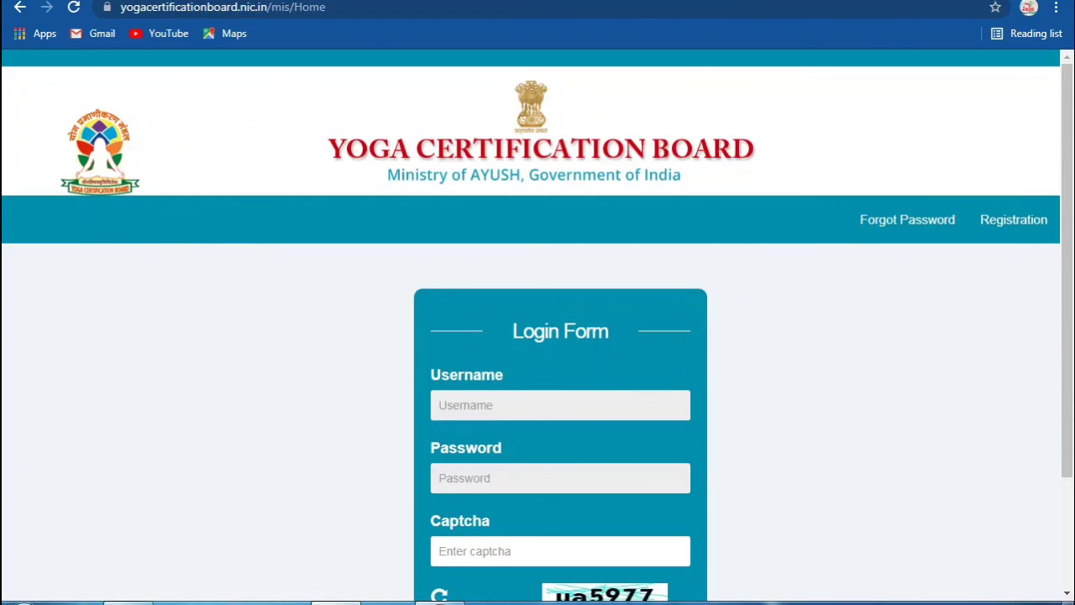
scroll(537, 328, "down", 1)
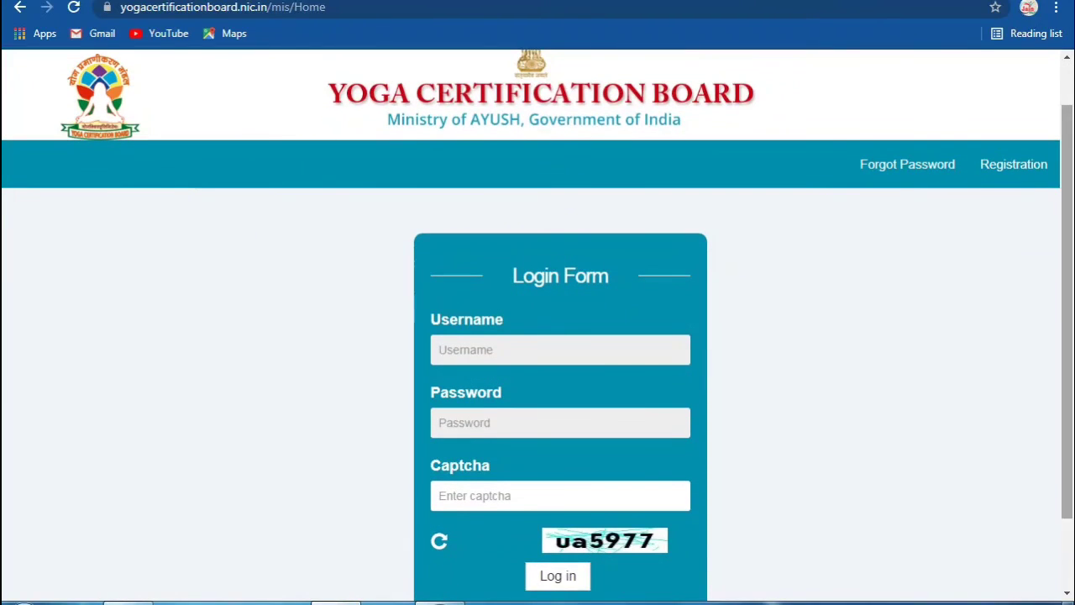
scroll(537, 328, "down", 1)
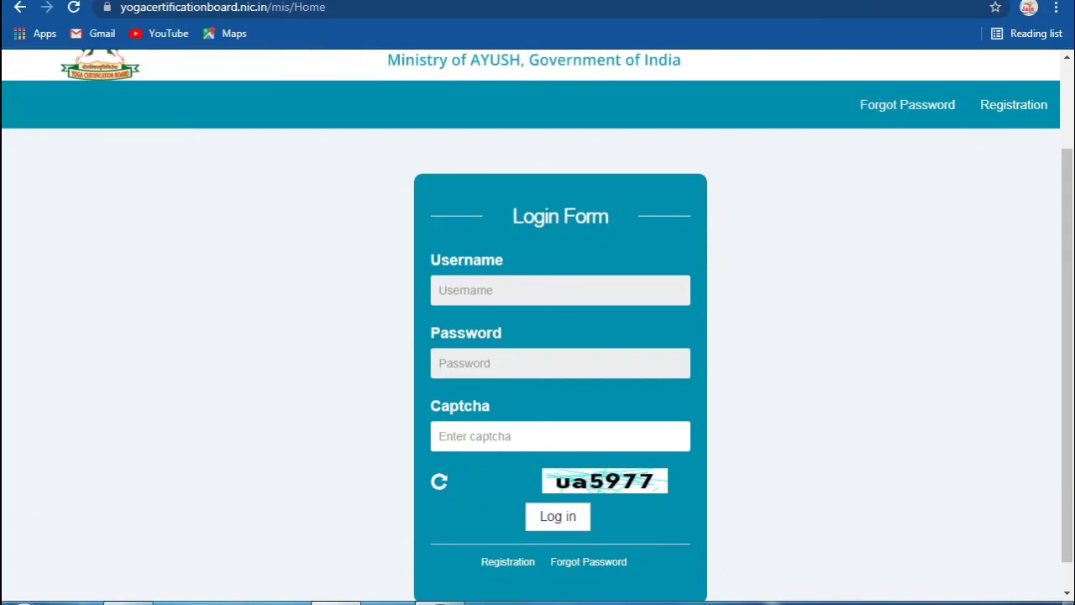
left_click(504, 290)
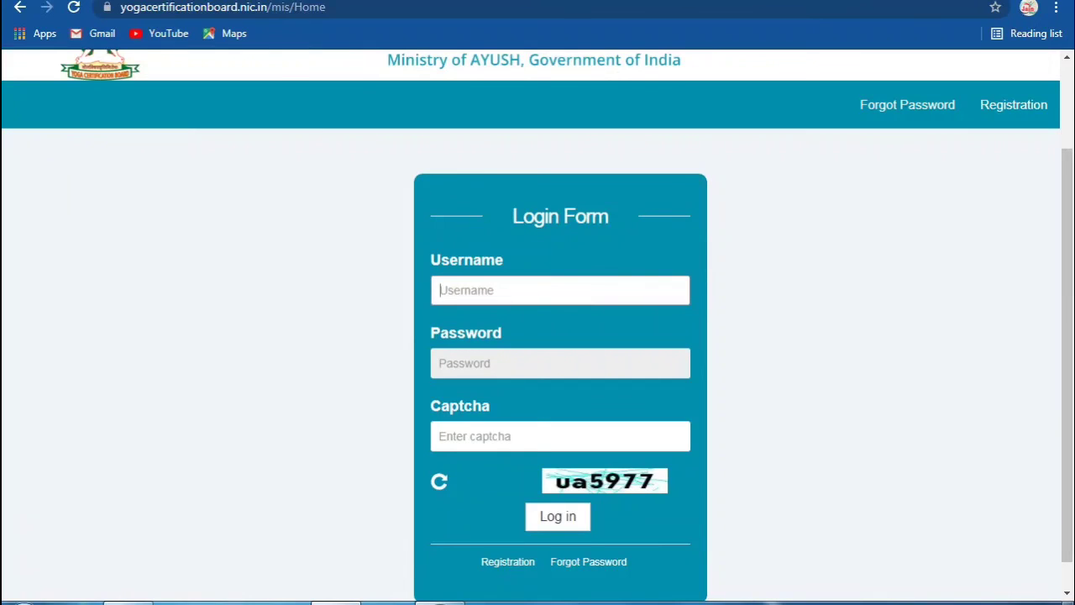